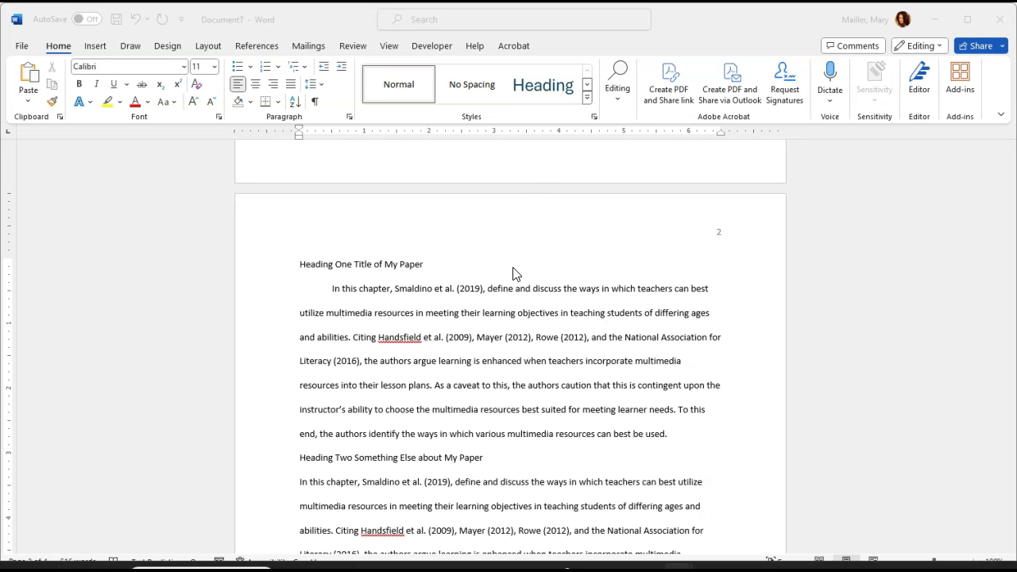
Scroll through the draft to review heading levels one through five.
scroll(504, 280, down, 1)
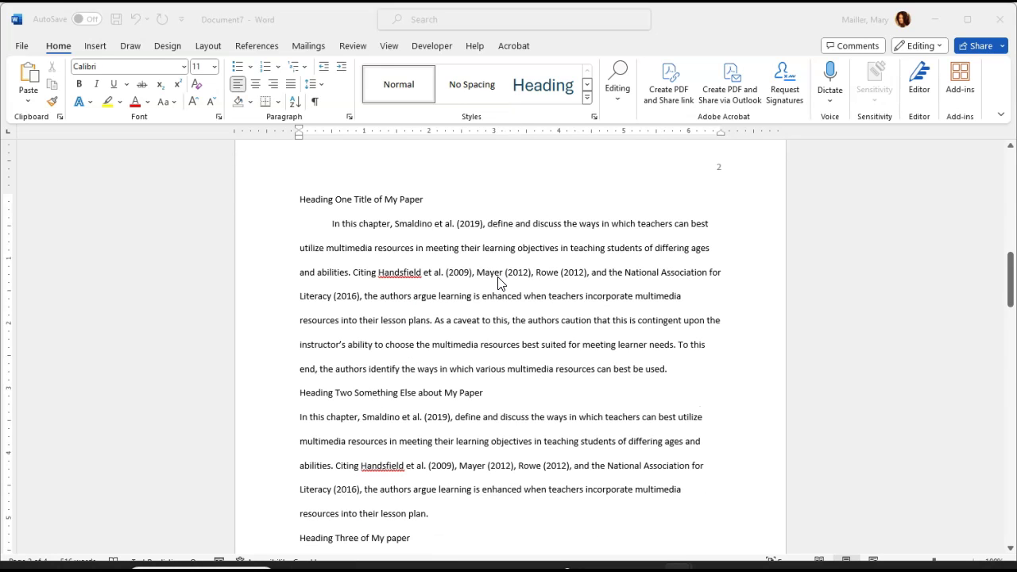
scroll(499, 282, up, 1)
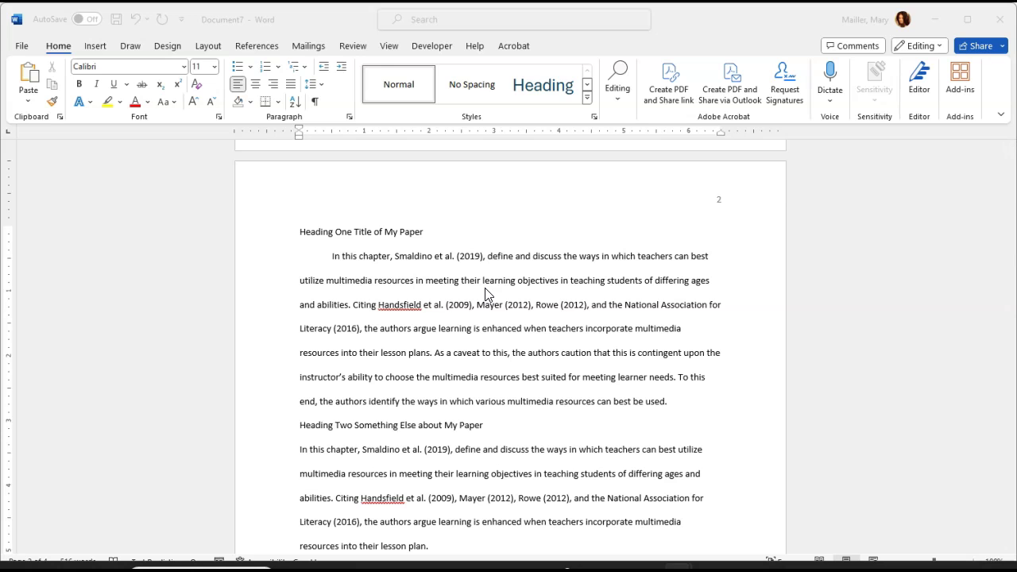
scroll(397, 354, down, 6)
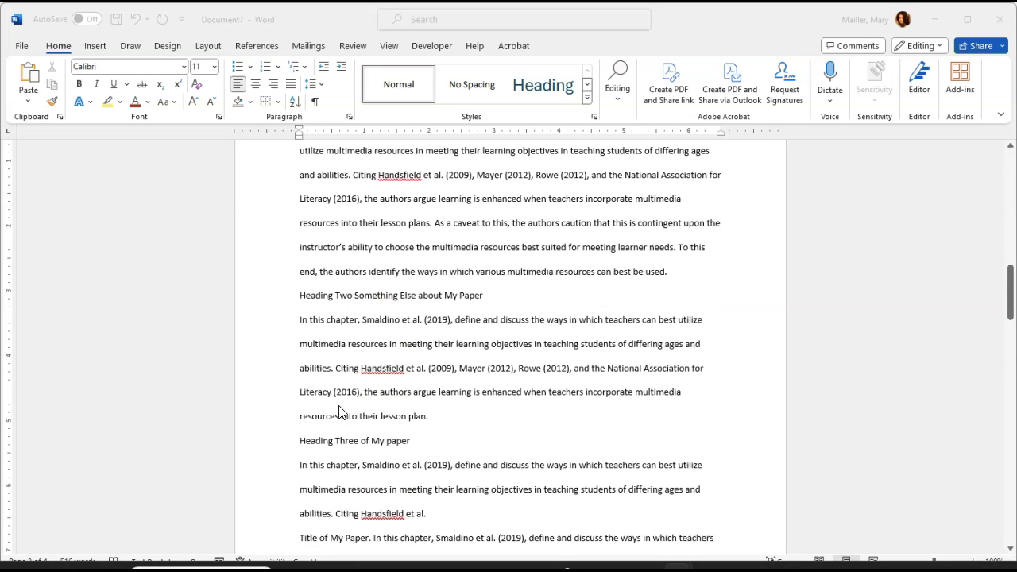
scroll(403, 411, down, 5)
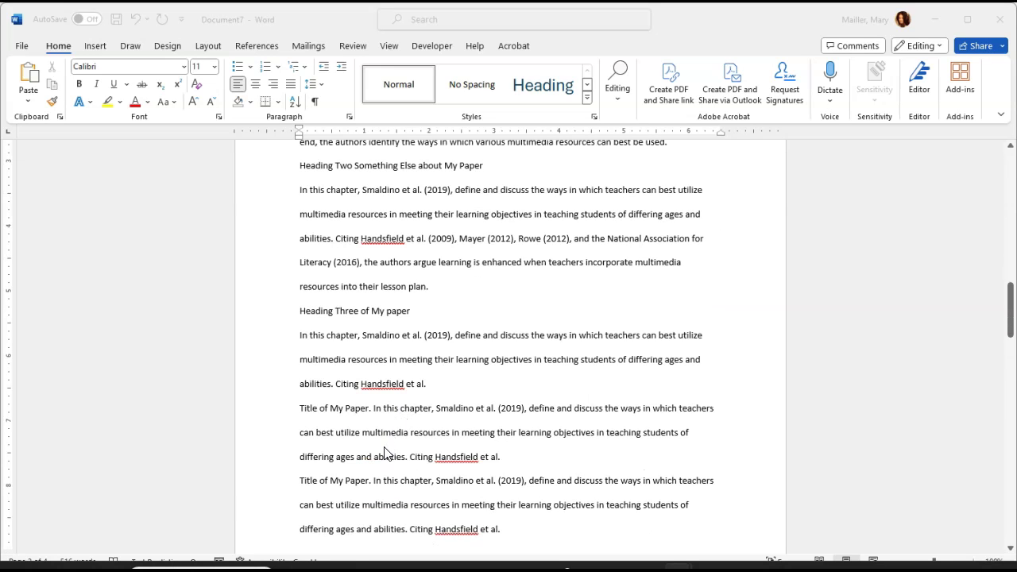
scroll(385, 455, down, 7)
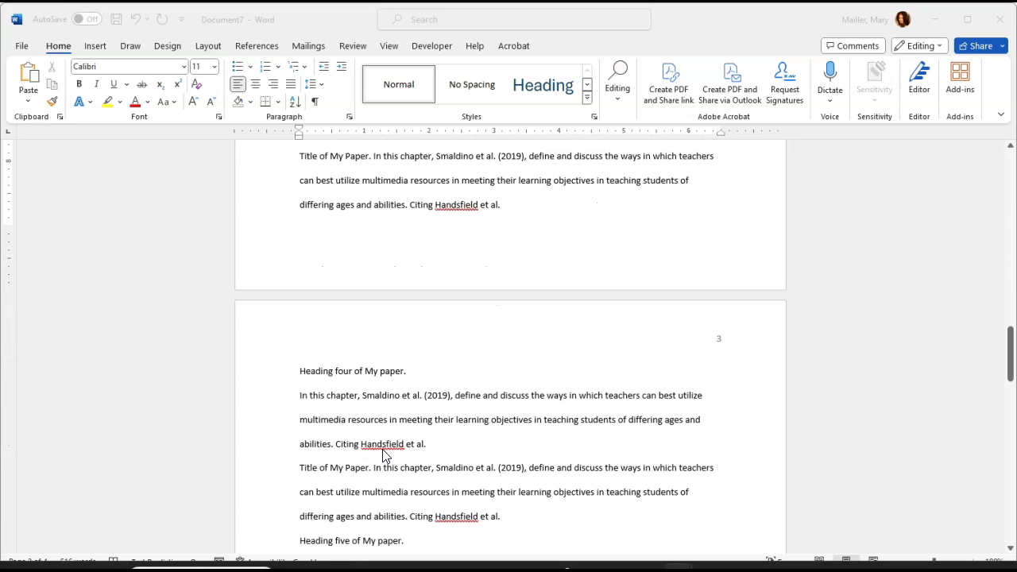
scroll(385, 455, up, 3)
scroll(382, 455, up, 10)
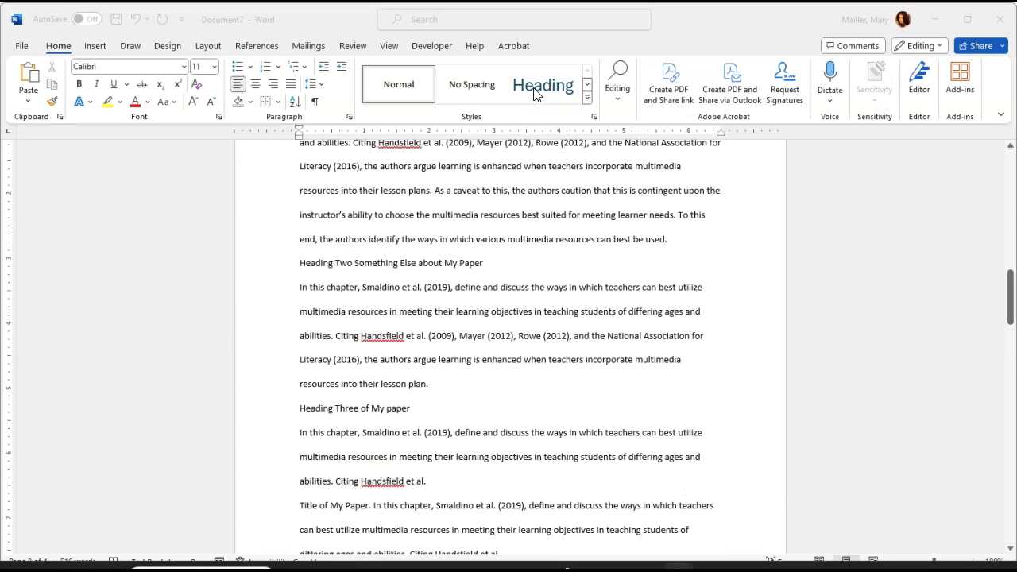
scroll(423, 247, up, 7)
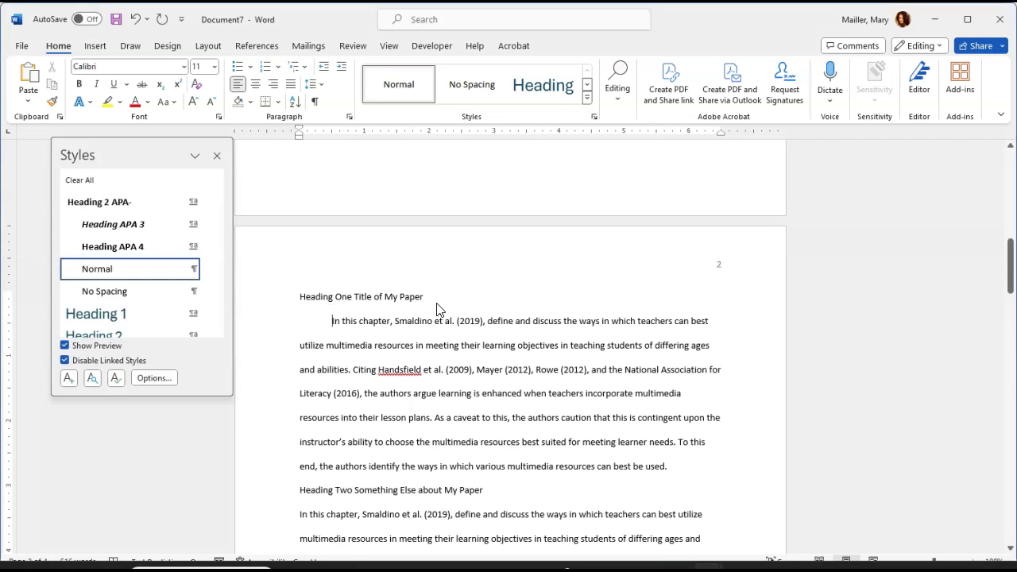
Open the Styles pane, bold and centre 'Heading One Title of My Paper', and update Heading 1 to match.
key(ctrl+alt+shift+s)
drag(428, 298, 308, 298)
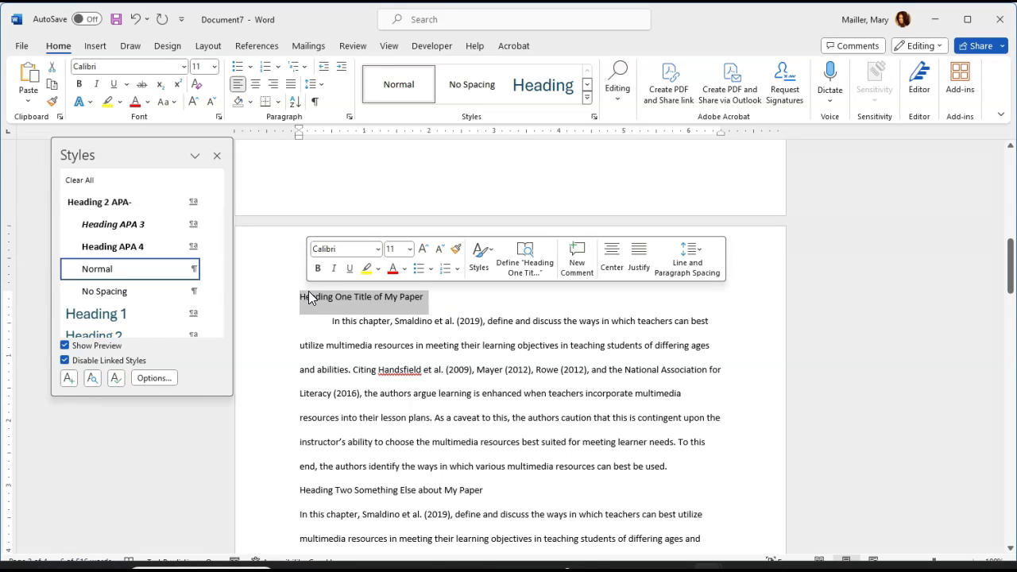
click(318, 269)
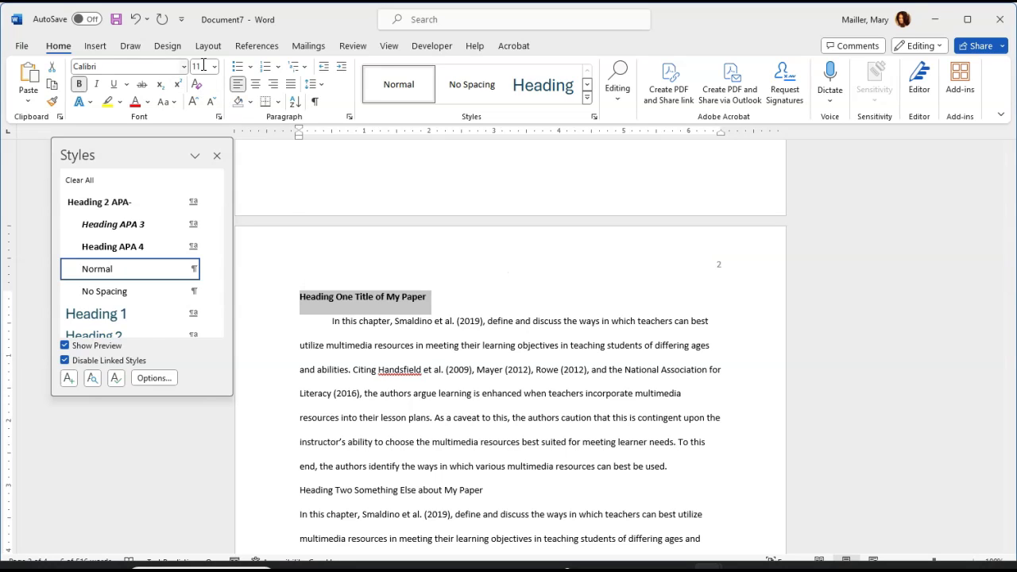
click(255, 84)
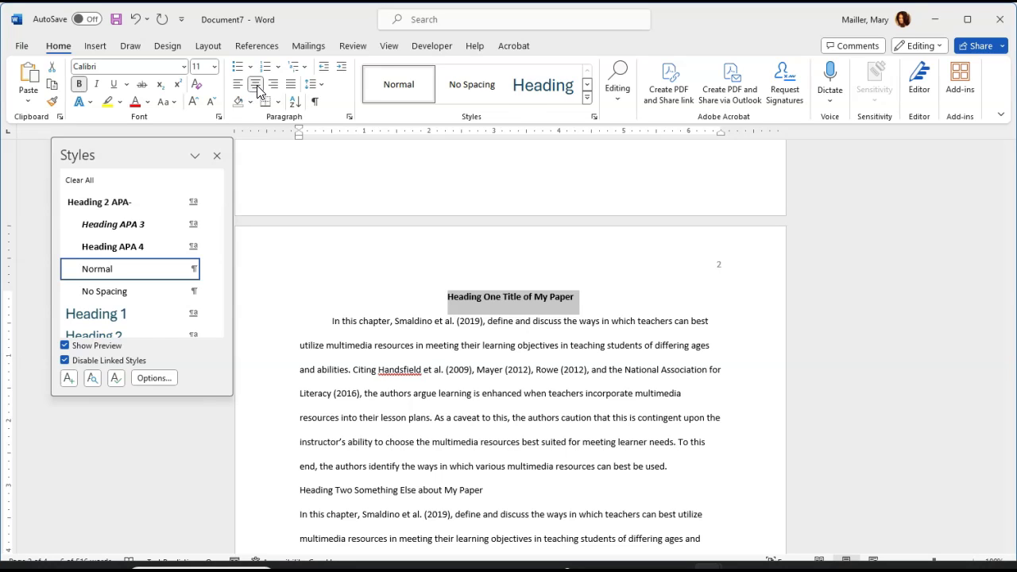
right_click(559, 94)
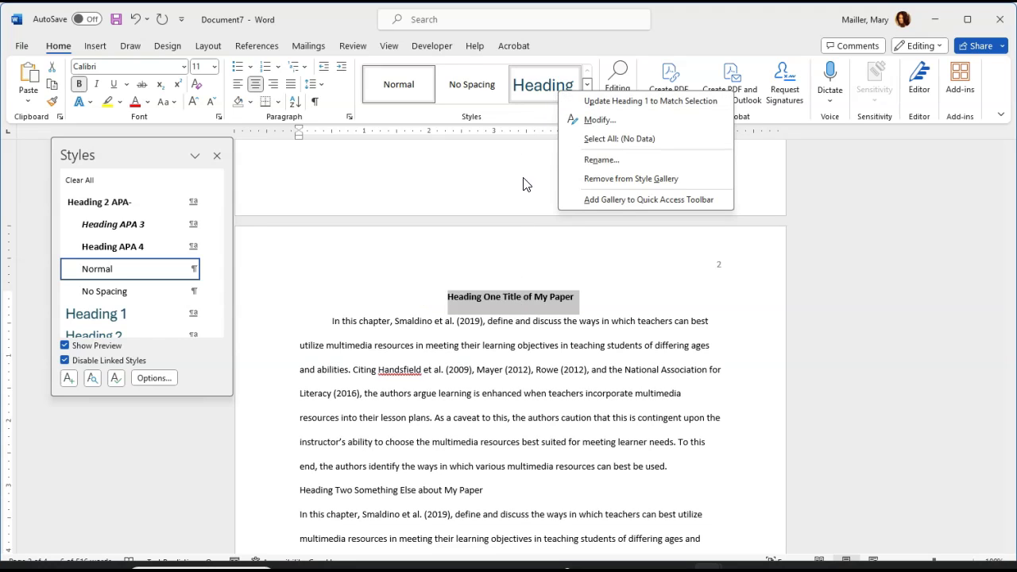
click(641, 102)
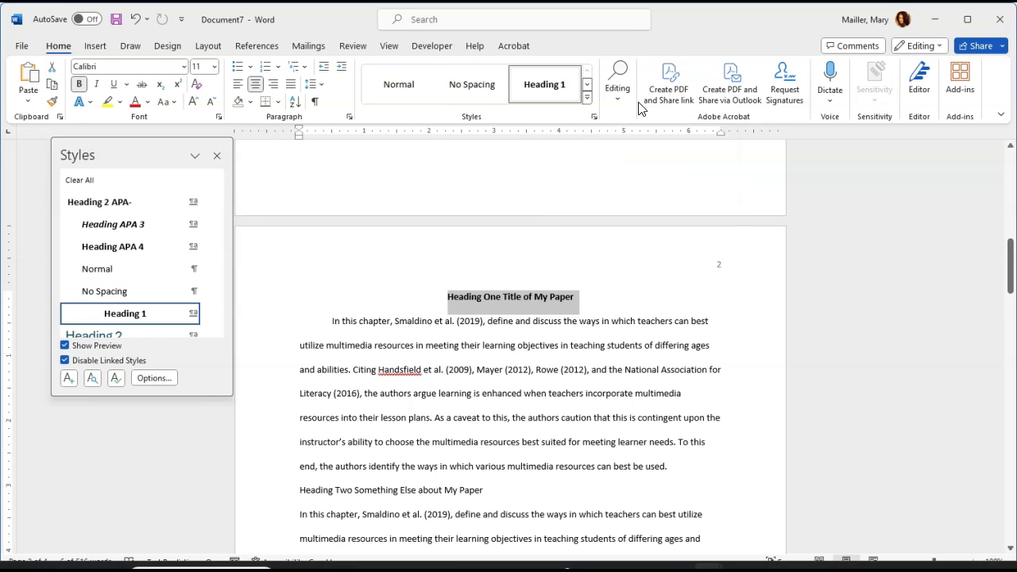
Make the 'Heading Two Something Else about My Paper' line bold and select it.
click(462, 415)
scroll(461, 414, down, 4)
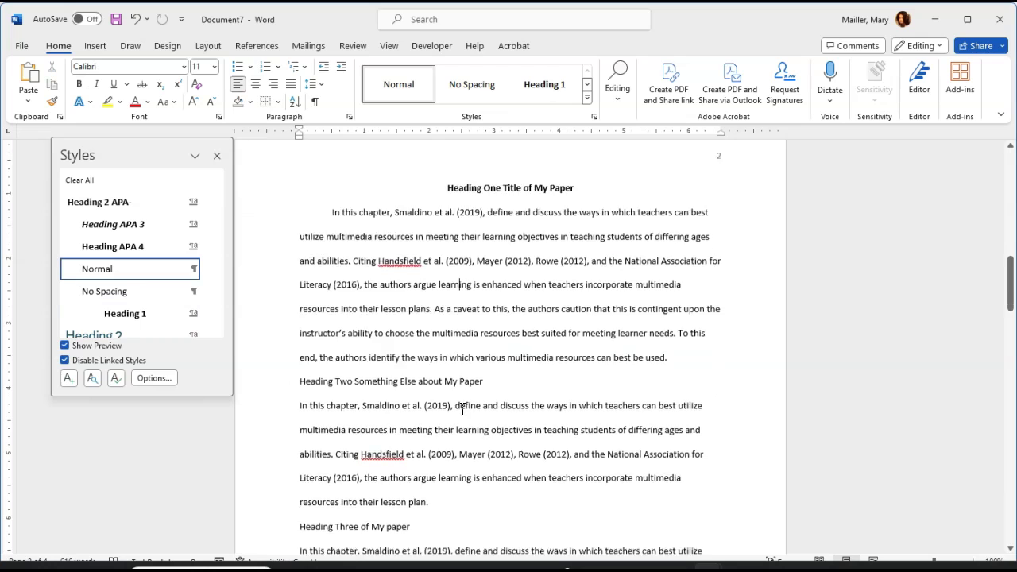
scroll(458, 415, up, 2)
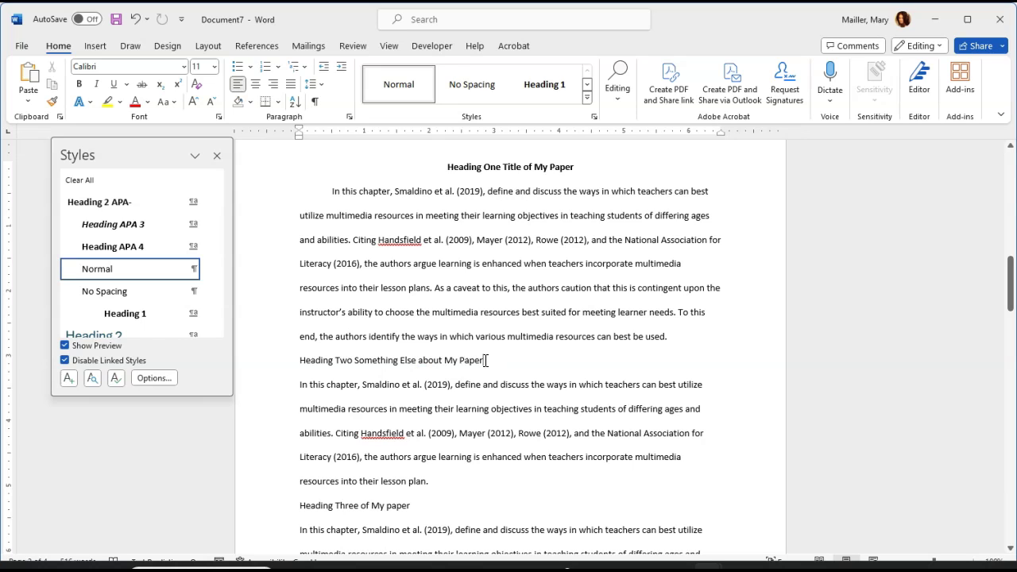
drag(483, 360, 311, 363)
click(318, 340)
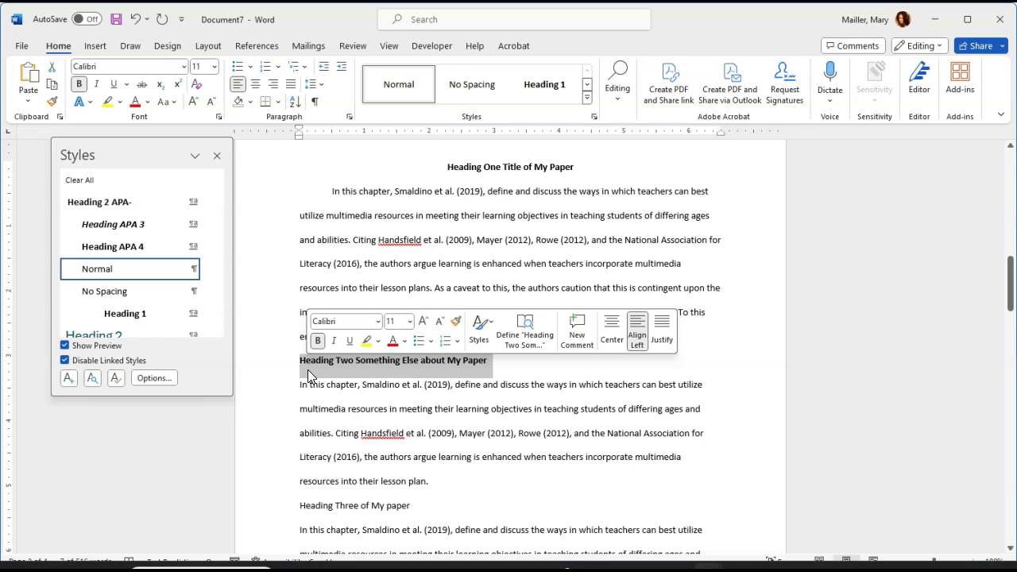
click(304, 410)
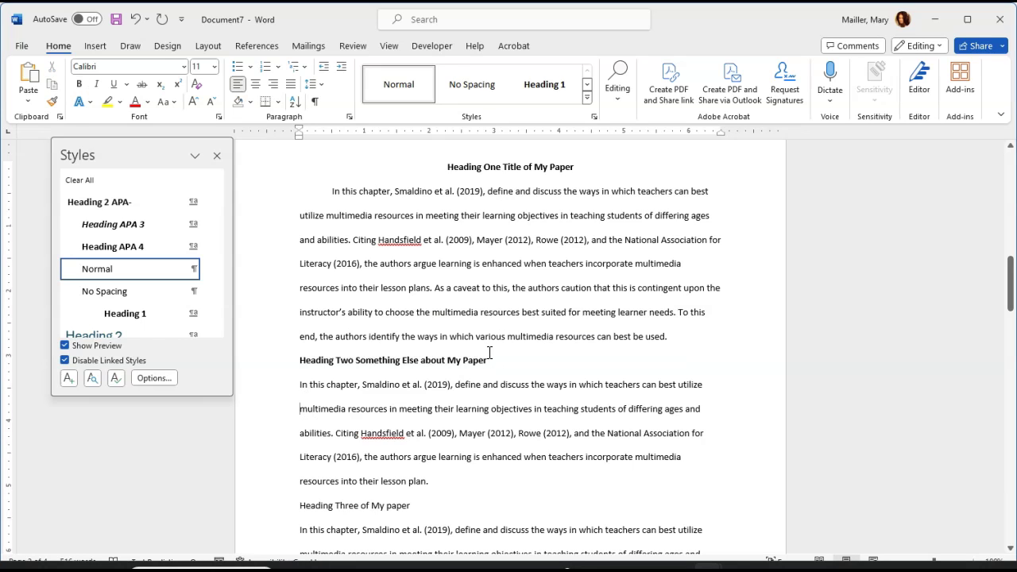
drag(489, 359, 300, 360)
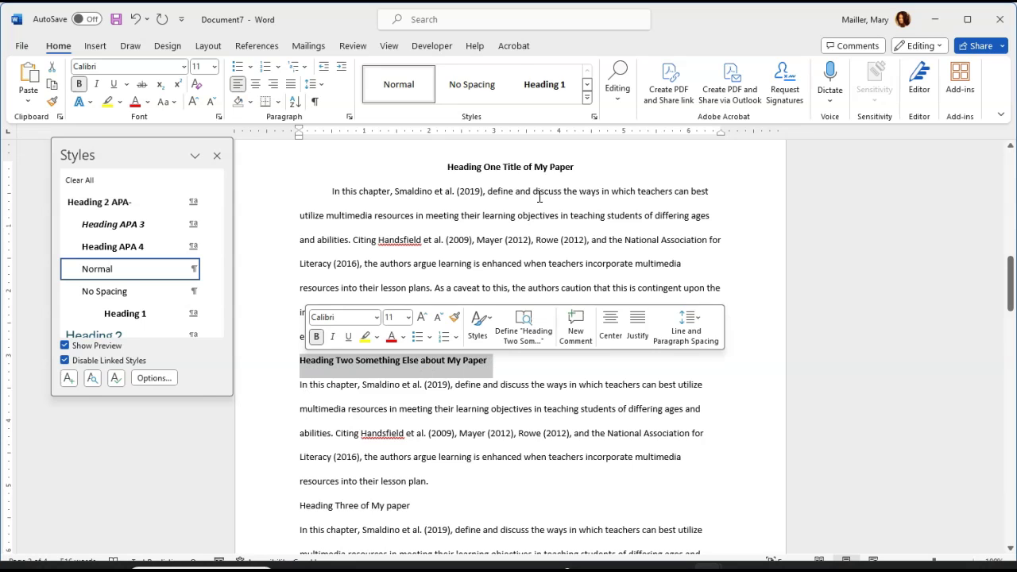
Update the Heading 2 style to match the bold Heading Two line.
click(587, 97)
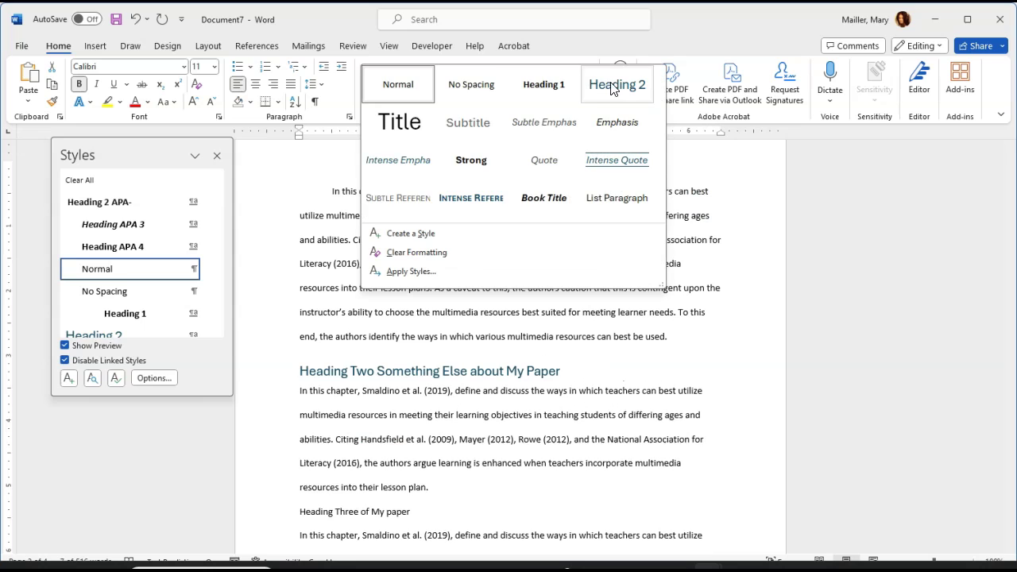
right_click(618, 87)
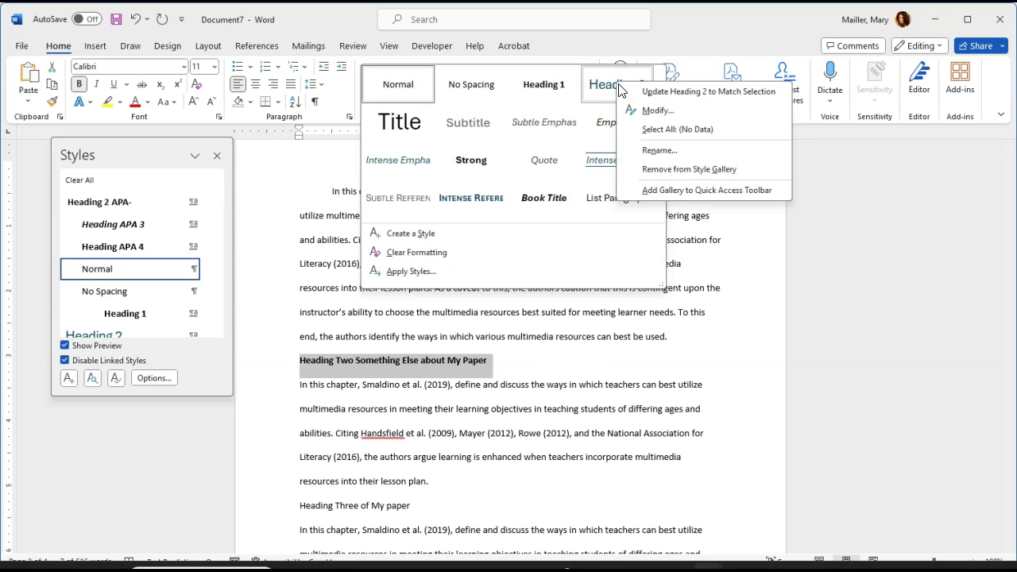
click(670, 93)
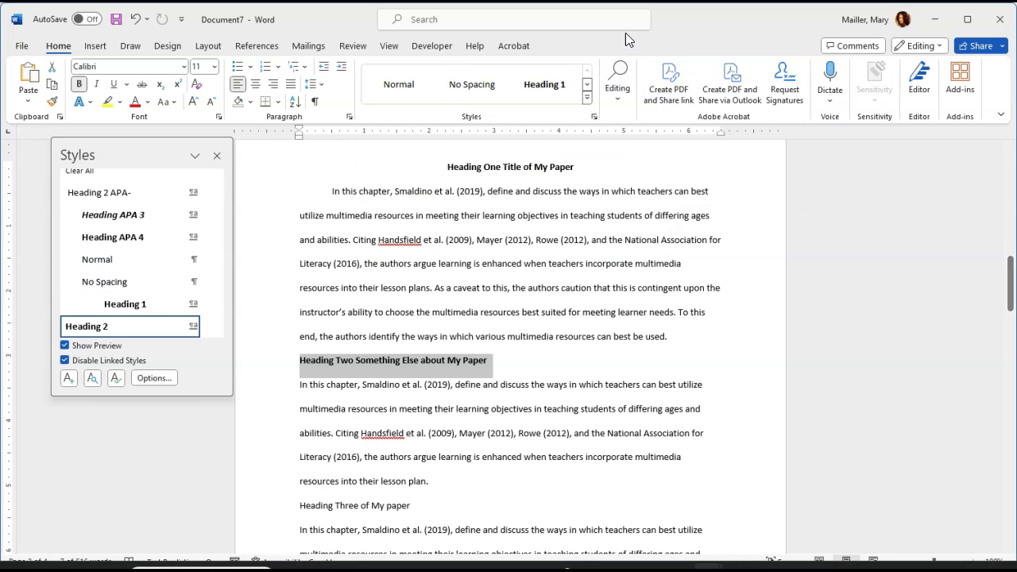
click(588, 100)
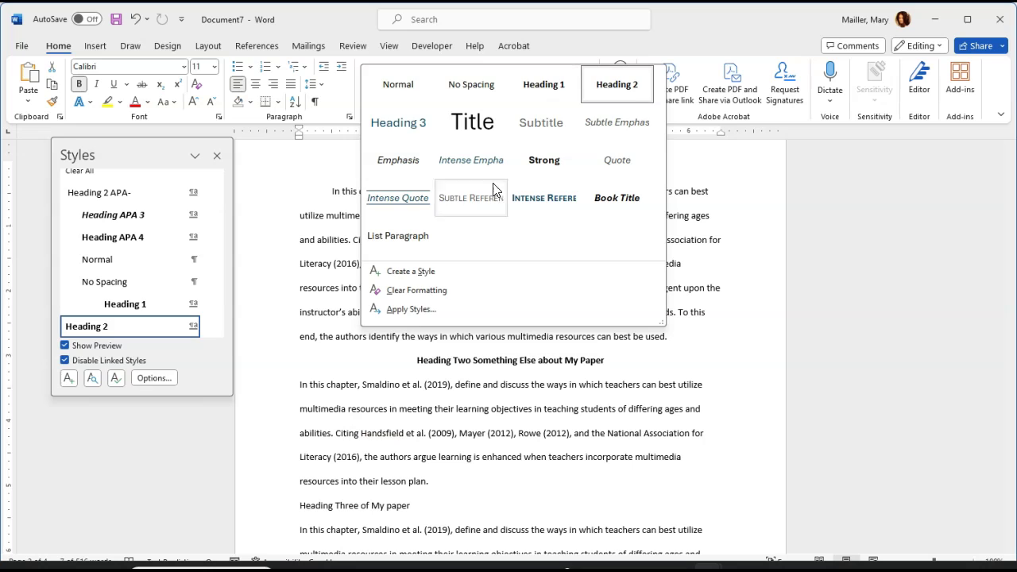
click(355, 430)
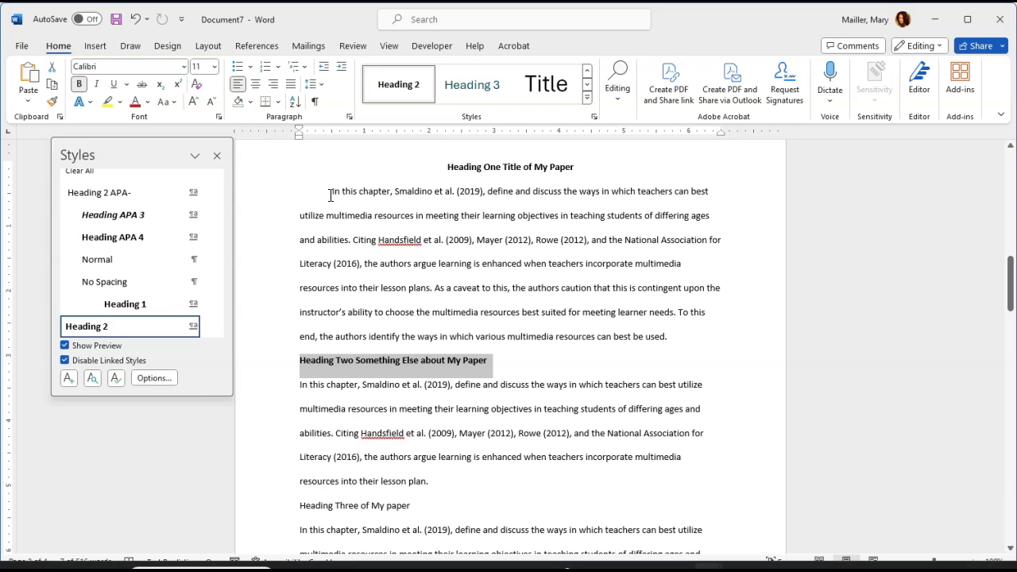
Indent the first line of the paragraph under Heading Two.
click(301, 387)
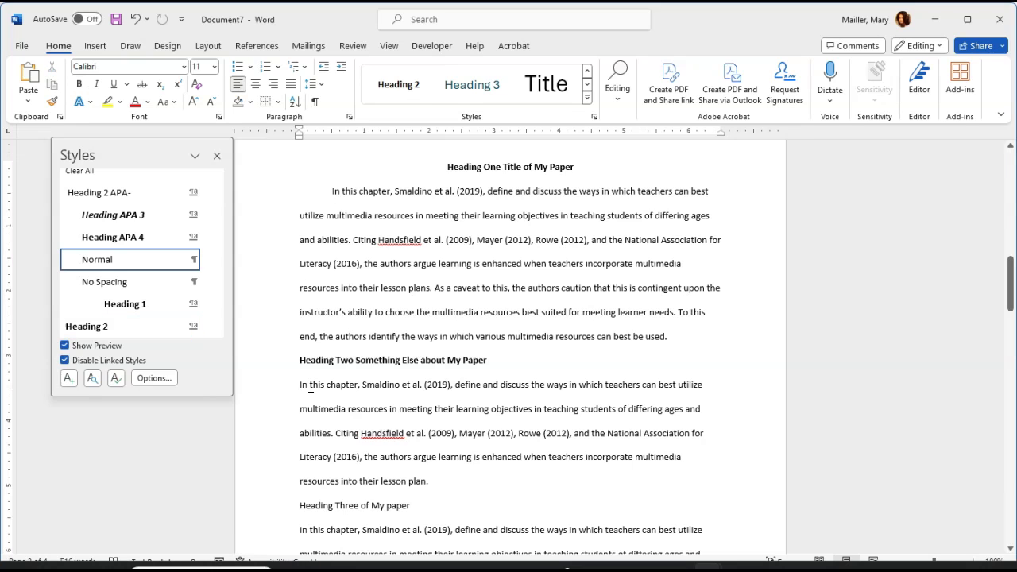
key(Tab)
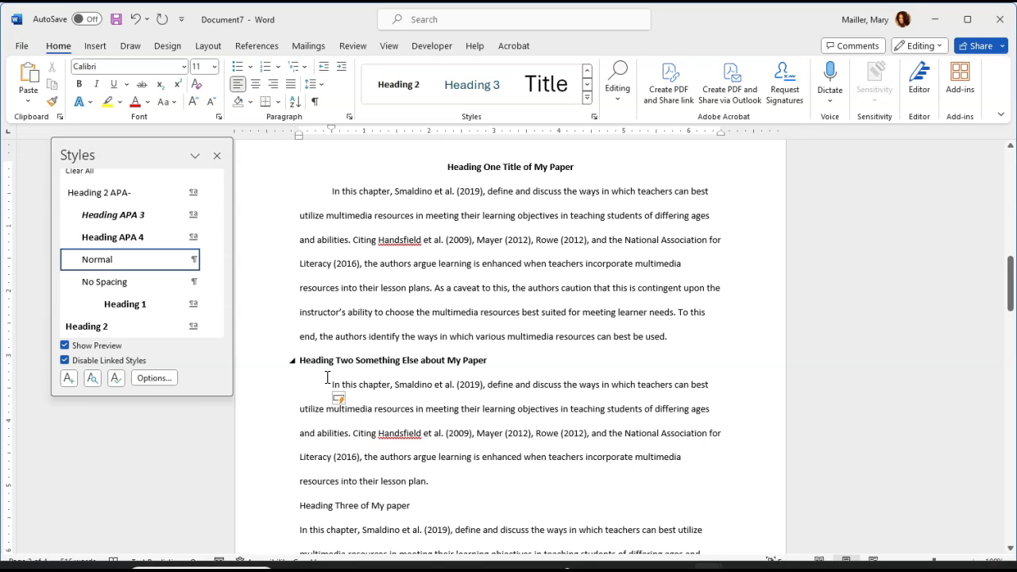
scroll(326, 381, down, 2)
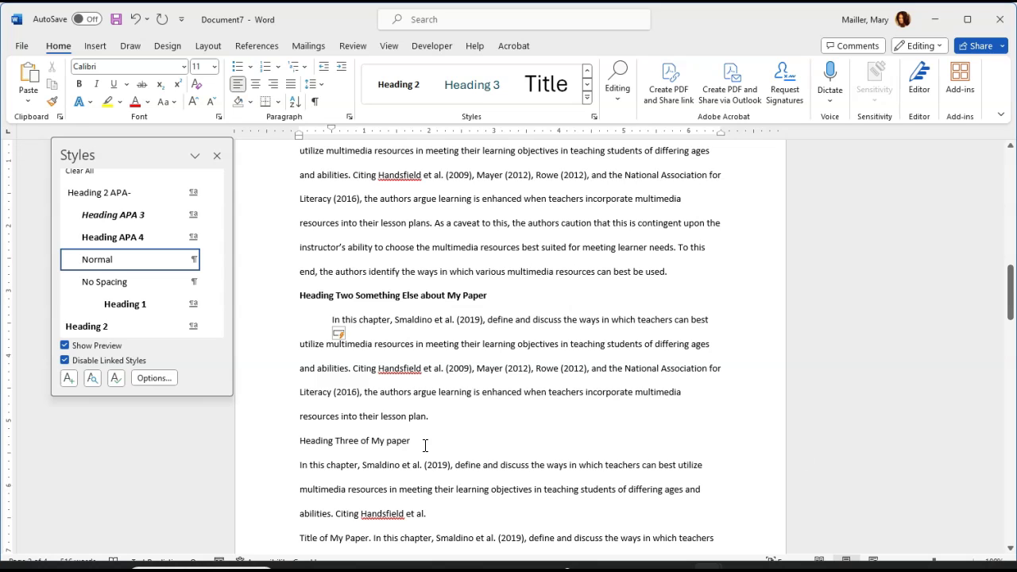
Make 'Heading Three of My paper' bold italic and update Heading 3 to match.
drag(425, 445, 303, 442)
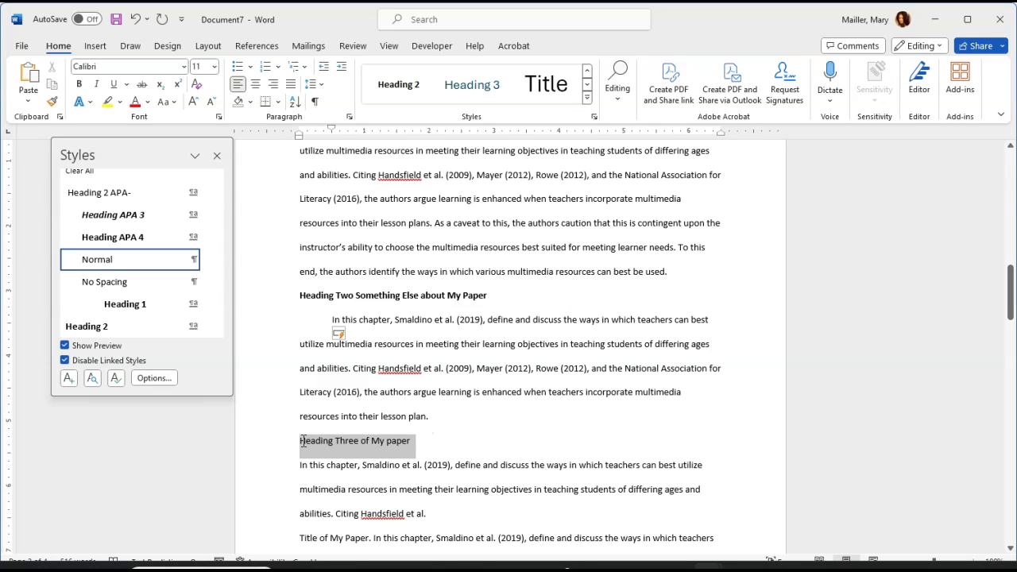
click(96, 85)
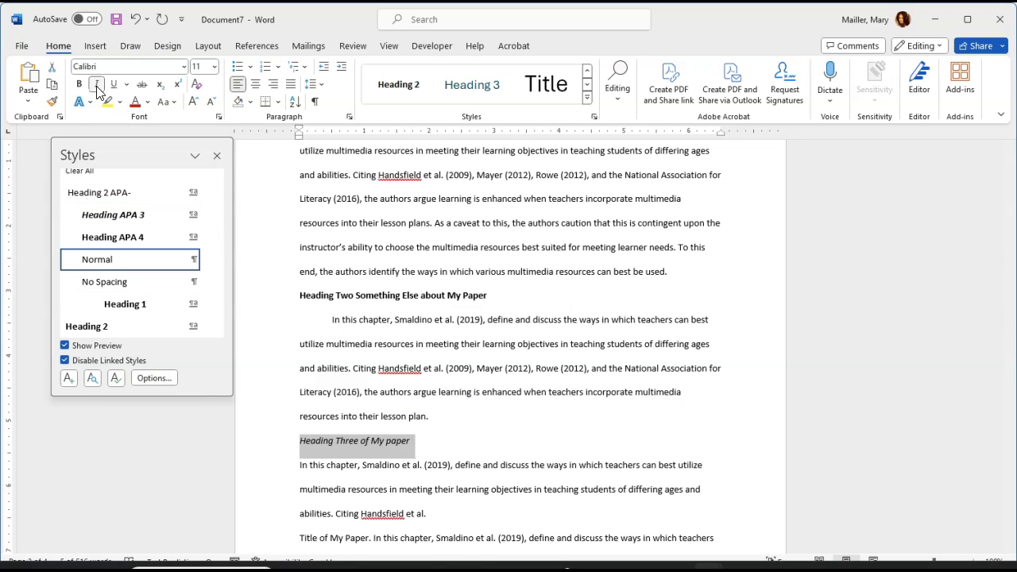
click(80, 84)
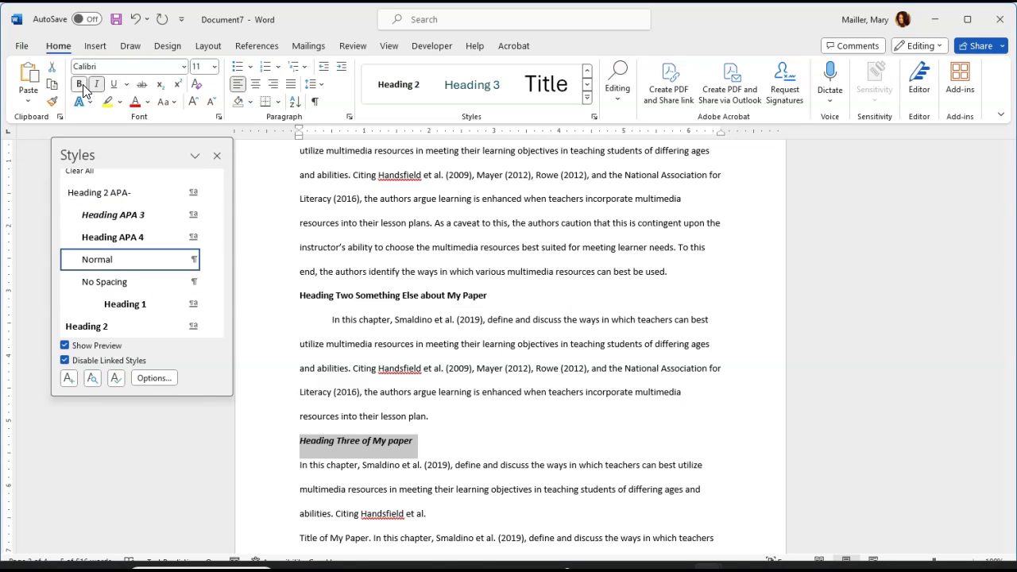
right_click(468, 89)
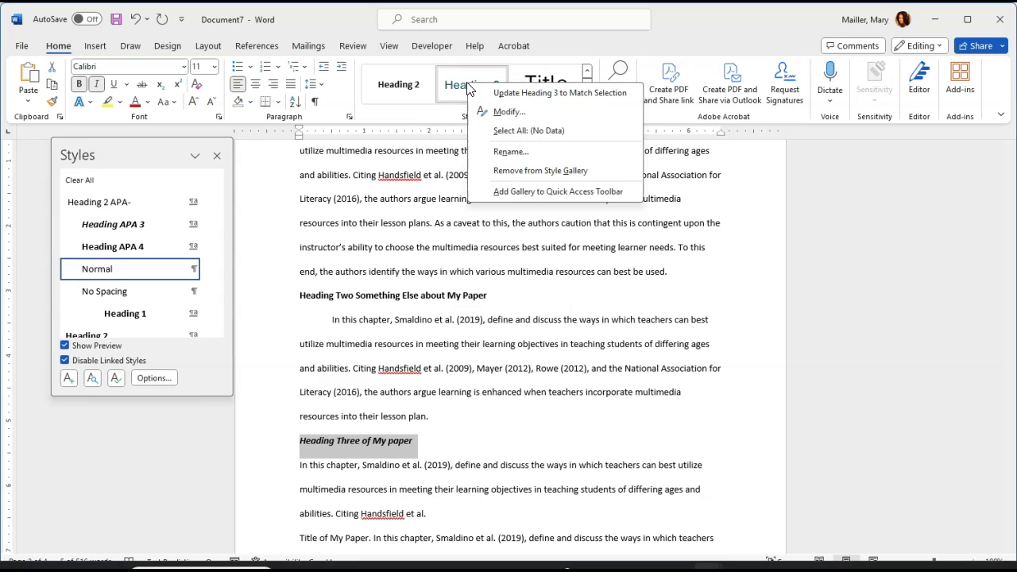
click(527, 95)
Scroll down to the still-plain 'Heading four of My paper.' line on page 3.
click(453, 490)
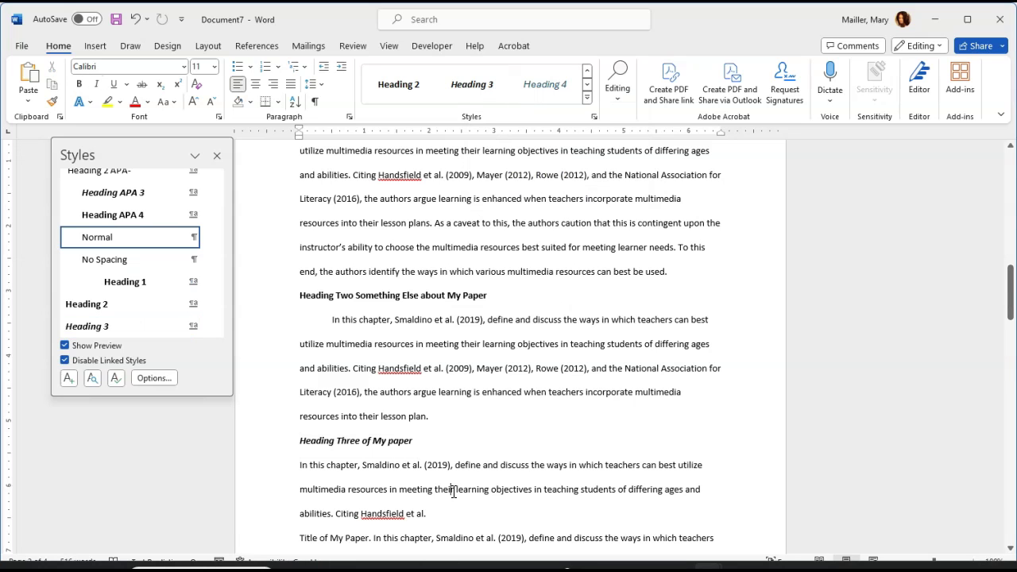
scroll(459, 468, down, 3)
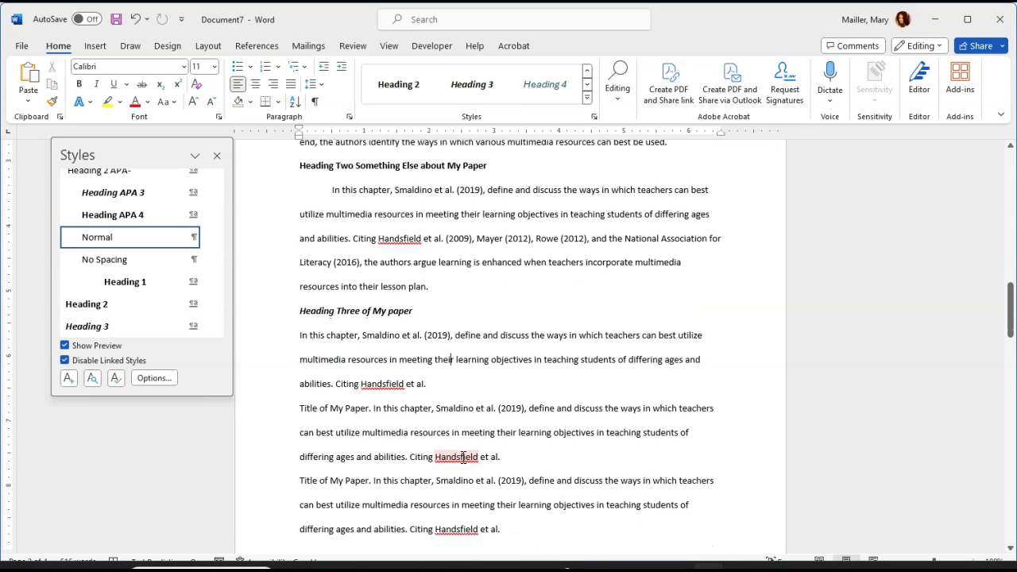
scroll(462, 458, down, 2)
scroll(462, 458, down, 3)
scroll(403, 486, down, 3)
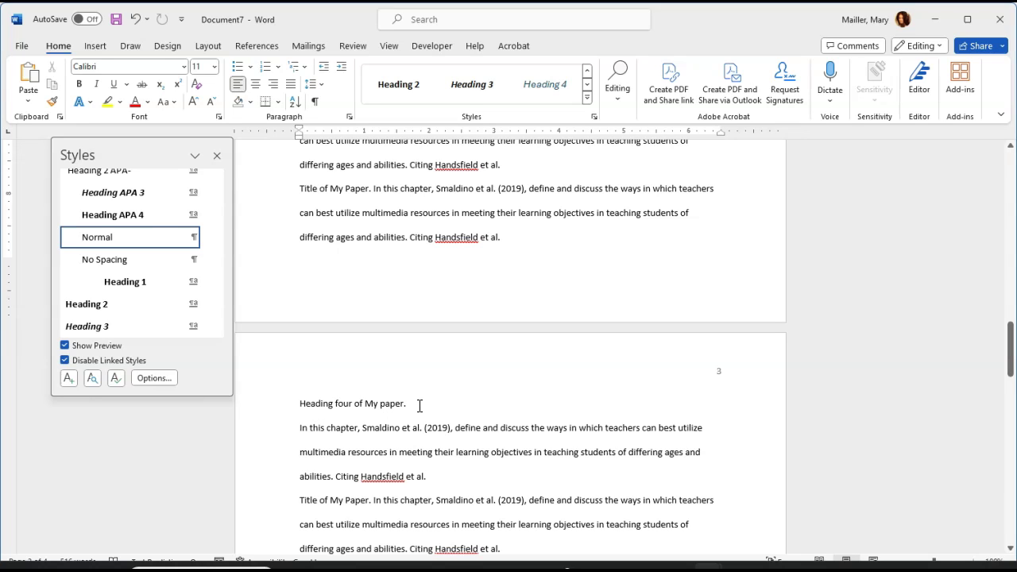
Bold the 'Heading four of My paper.' line and indent it with a Tab.
drag(419, 405, 301, 405)
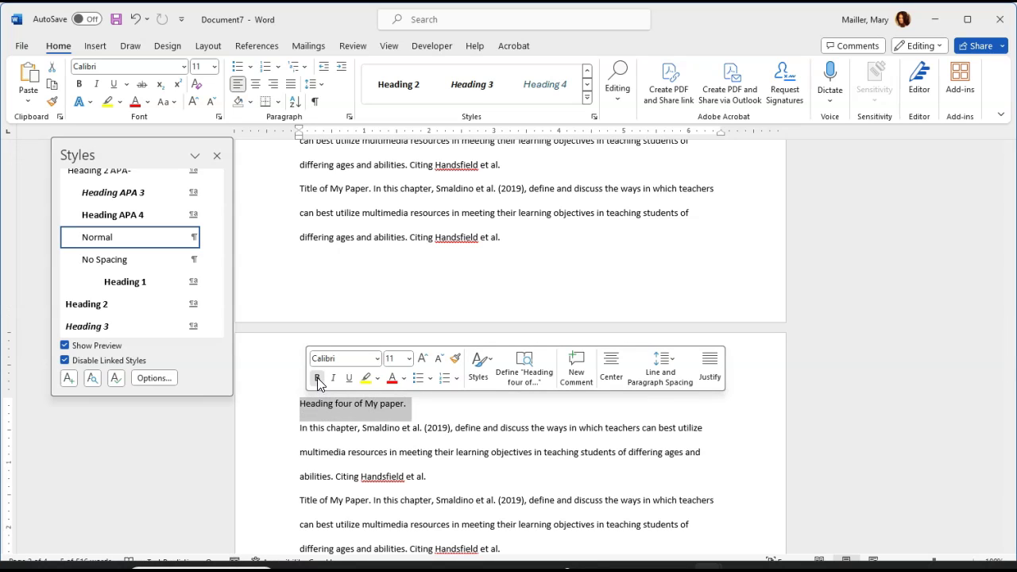
click(317, 378)
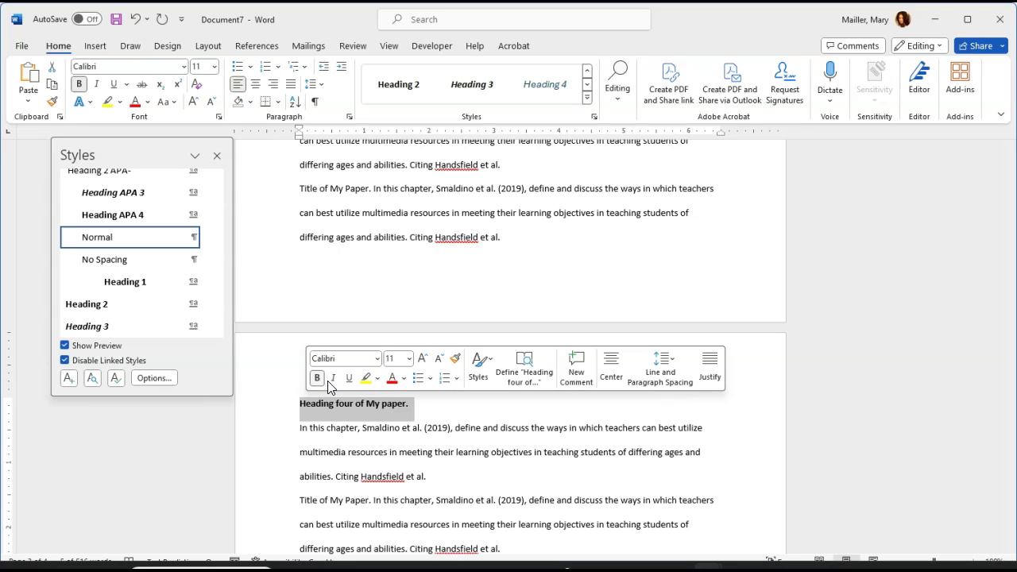
click(413, 414)
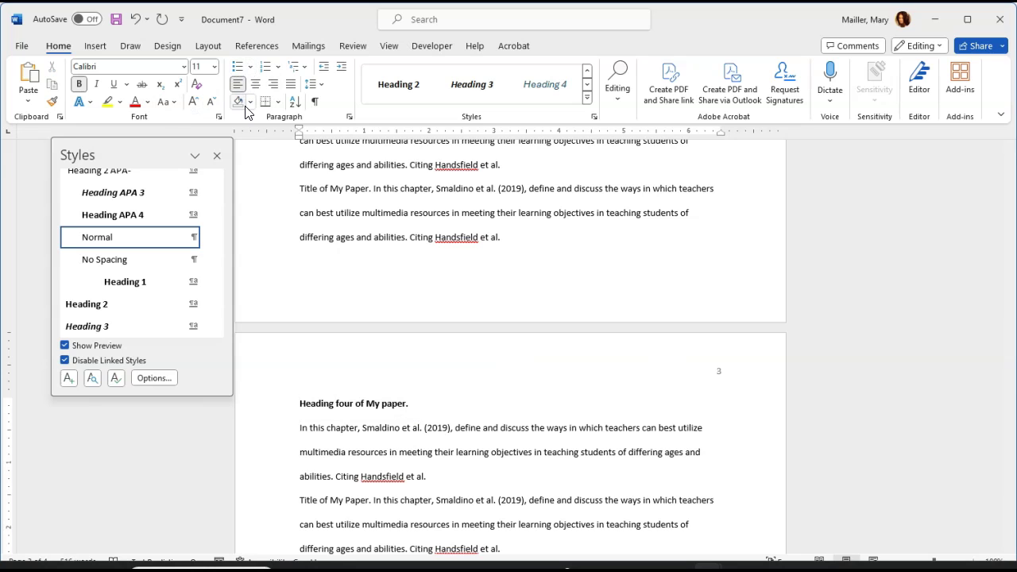
key(Tab)
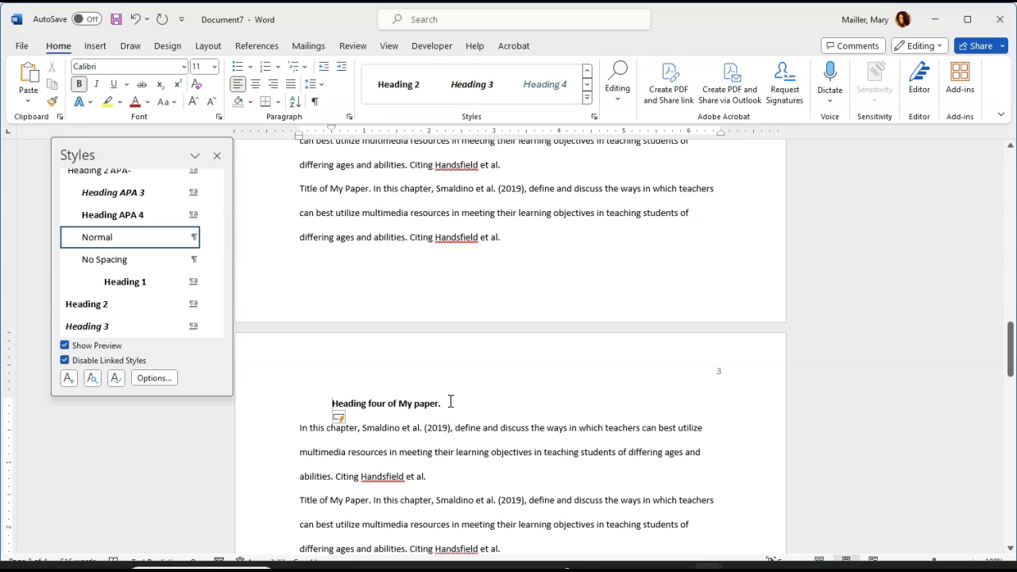
drag(451, 402, 334, 405)
Update the Heading 4 style to match the bold indented heading.
click(547, 86)
right_click(547, 86)
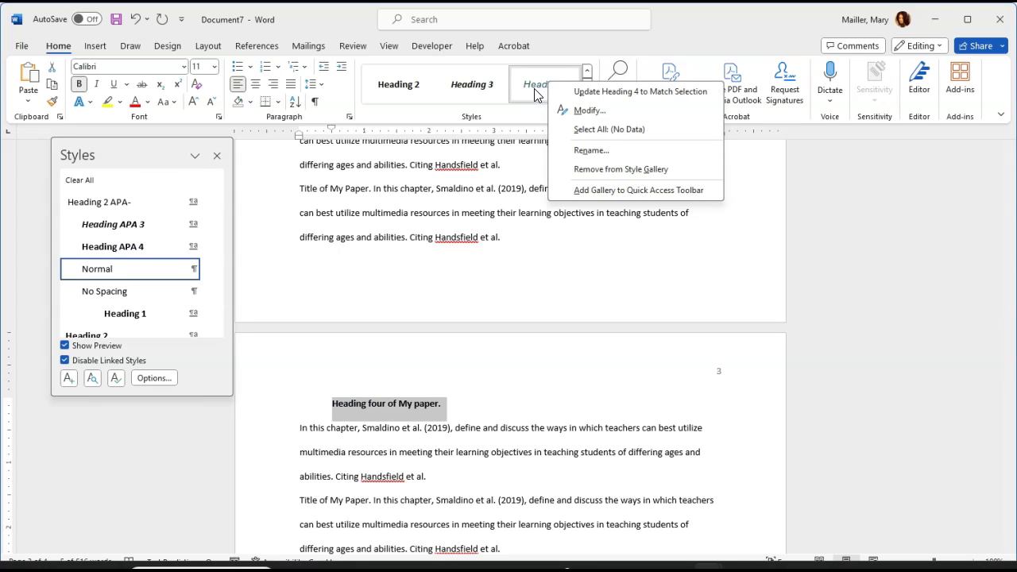
click(589, 92)
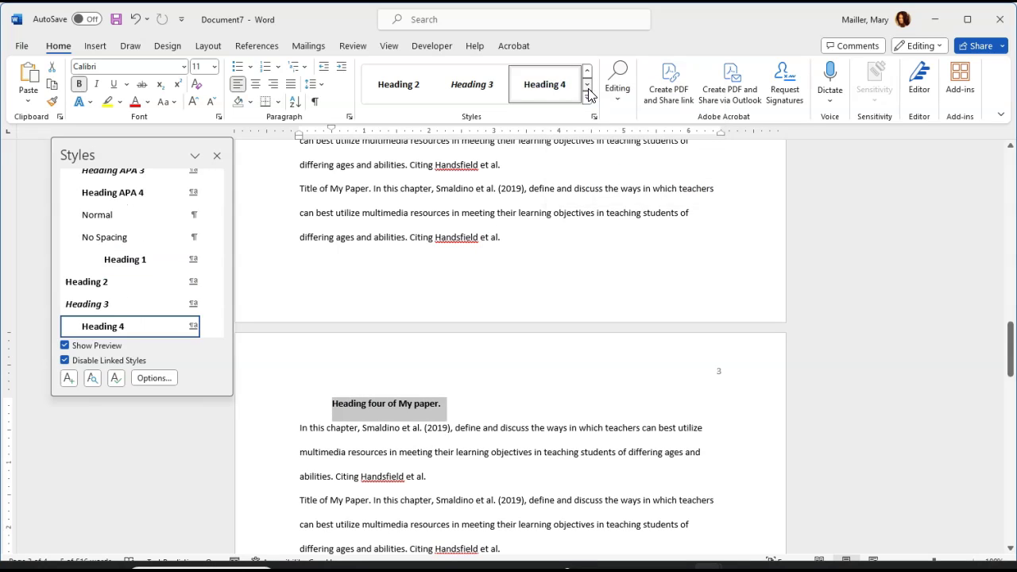
click(351, 452)
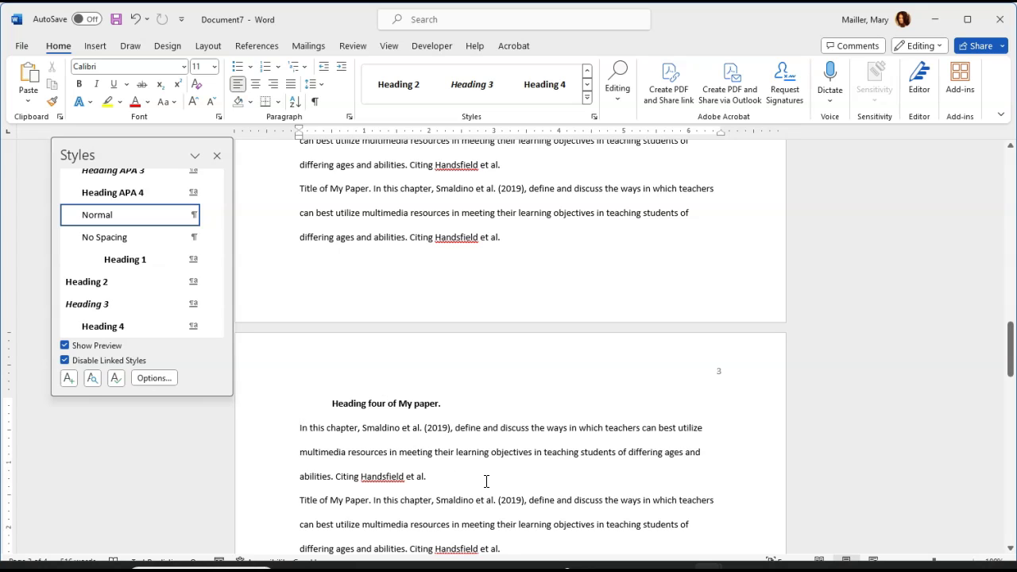
Join the body paragraph onto the Heading 4 line and remove bold from it.
key(BackSpace)
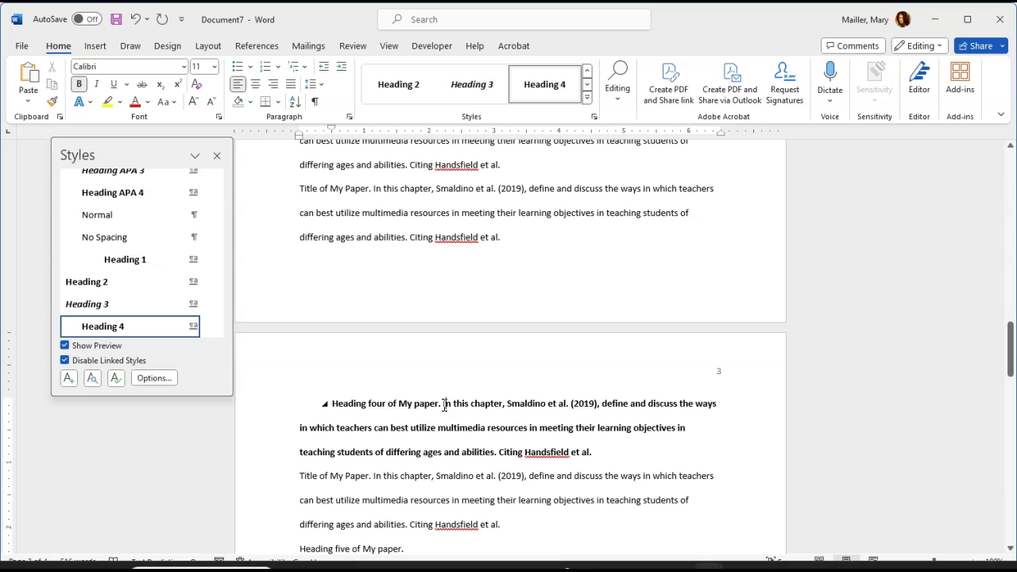
drag(445, 405, 598, 454)
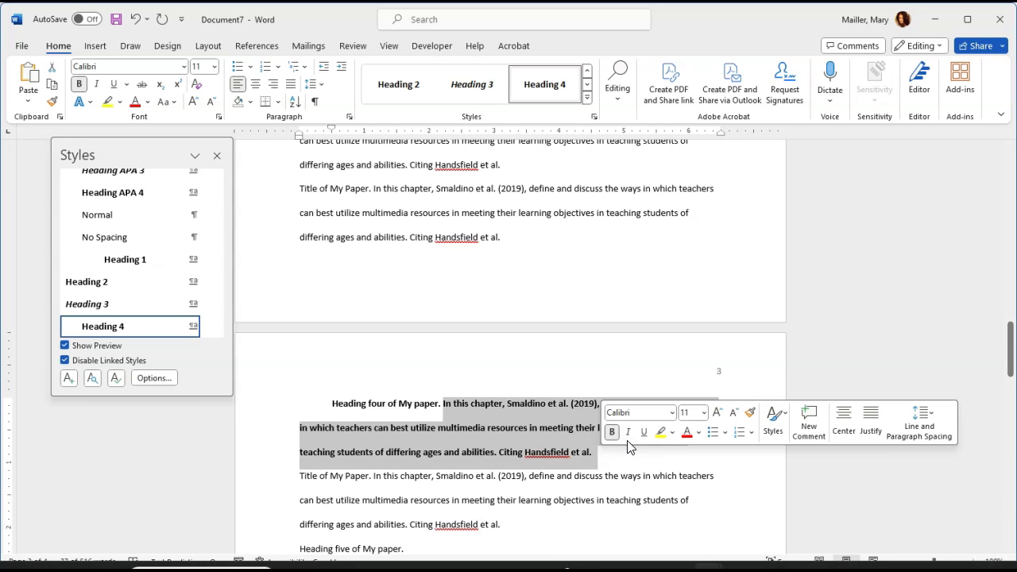
click(612, 431)
click(595, 478)
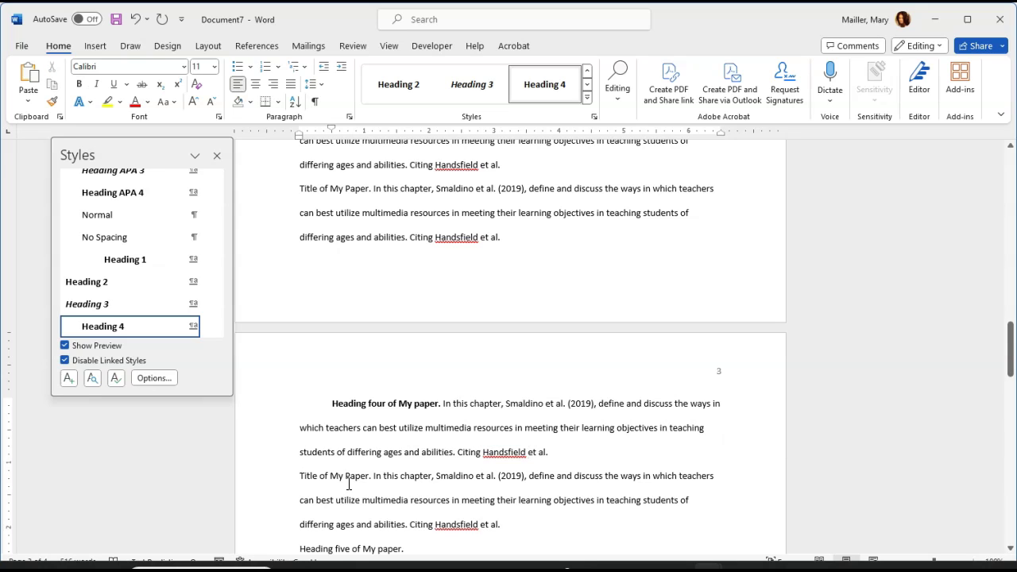
click(419, 402)
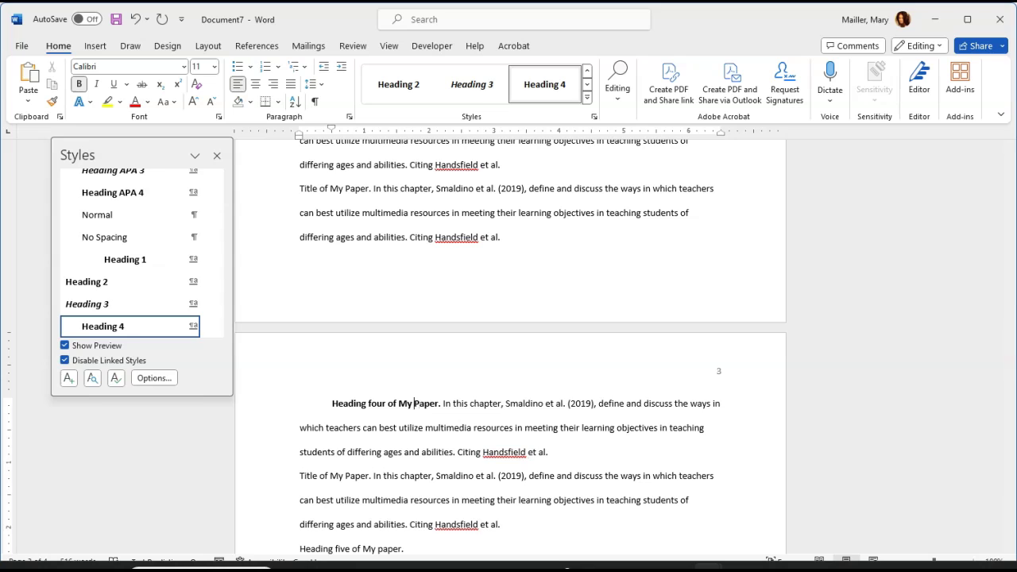
Capitalize 'four' to 'Four' in the level-four heading.
click(372, 403)
key(Delete)
text(F)
Make the 'Heading five of My paper.' line bold italic.
scroll(509, 235, up, 5)
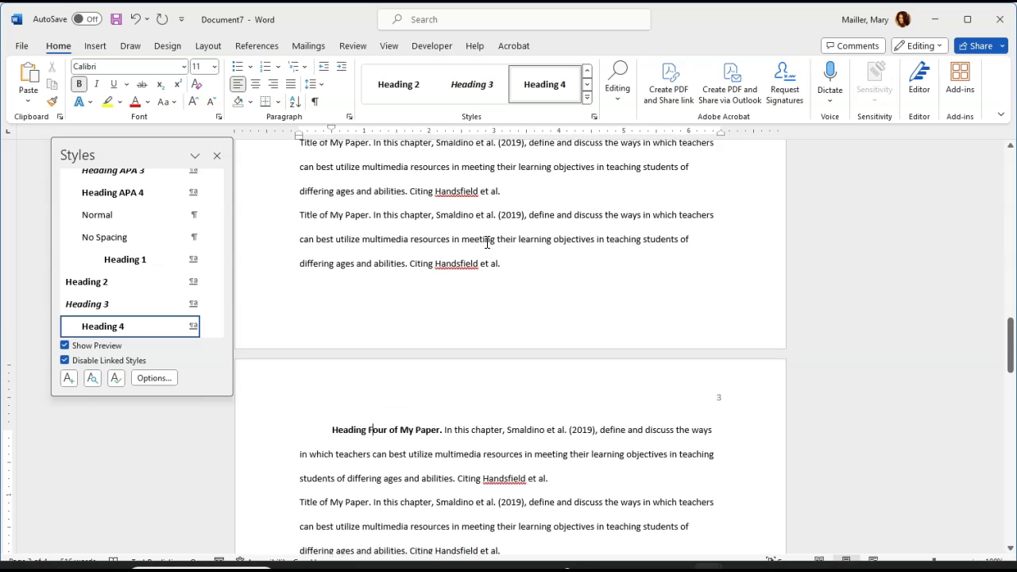
scroll(411, 318, down, 5)
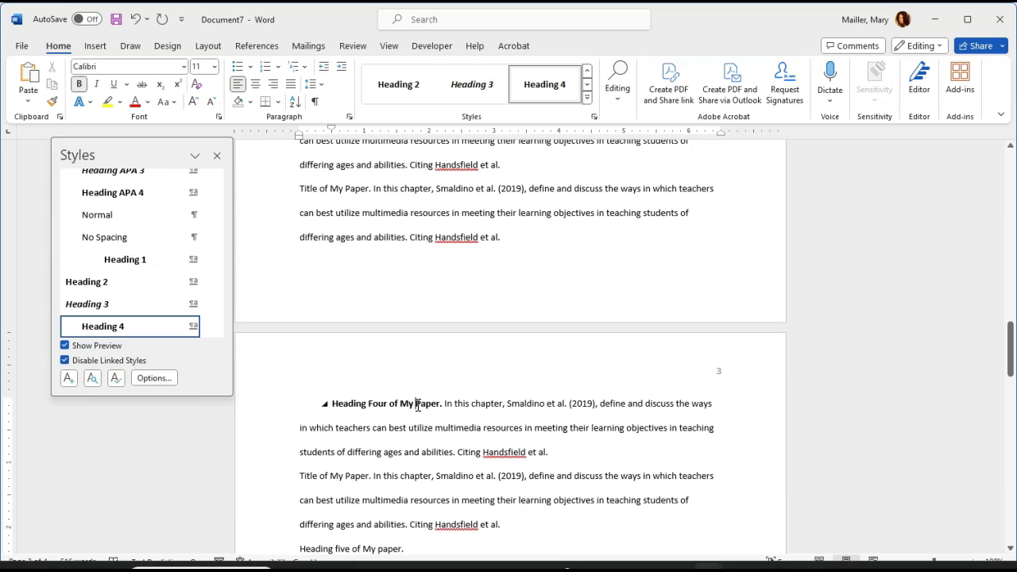
scroll(489, 457, down, 3)
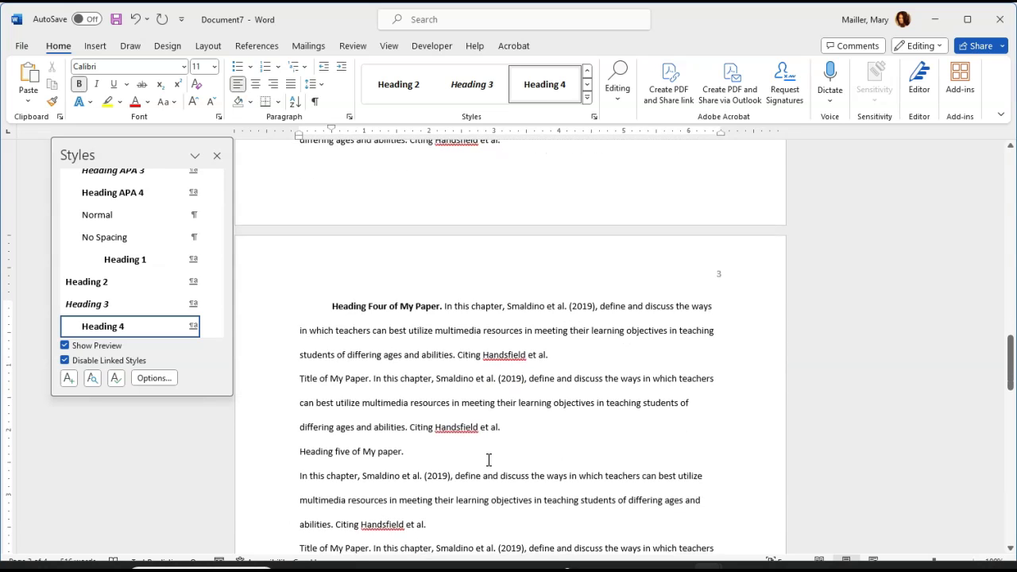
scroll(489, 459, down, 1)
drag(410, 419, 308, 421)
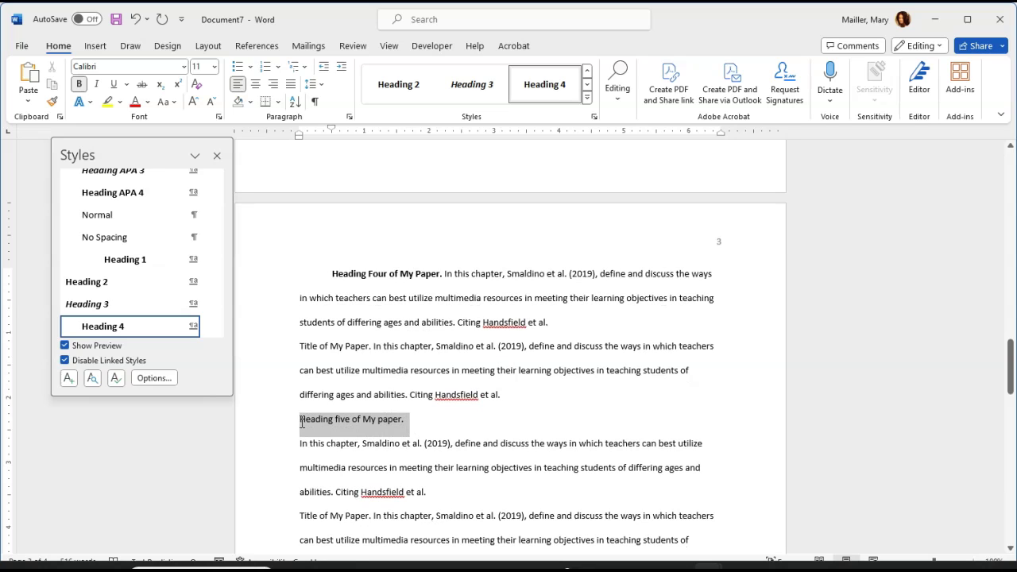
click(80, 85)
click(96, 84)
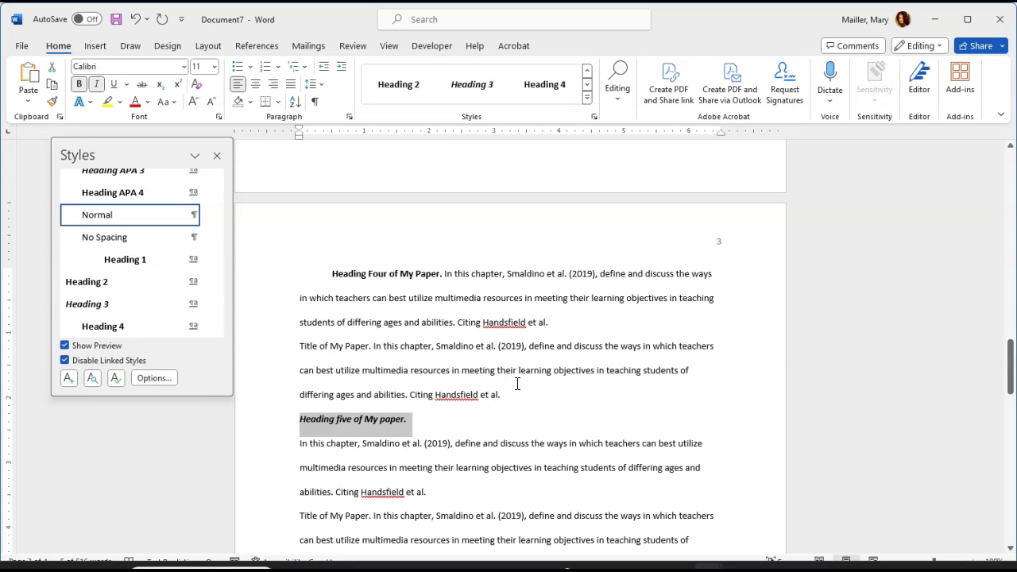
Create a new style named 'Heading 5 APA' from the bold-italic Heading five line.
click(587, 99)
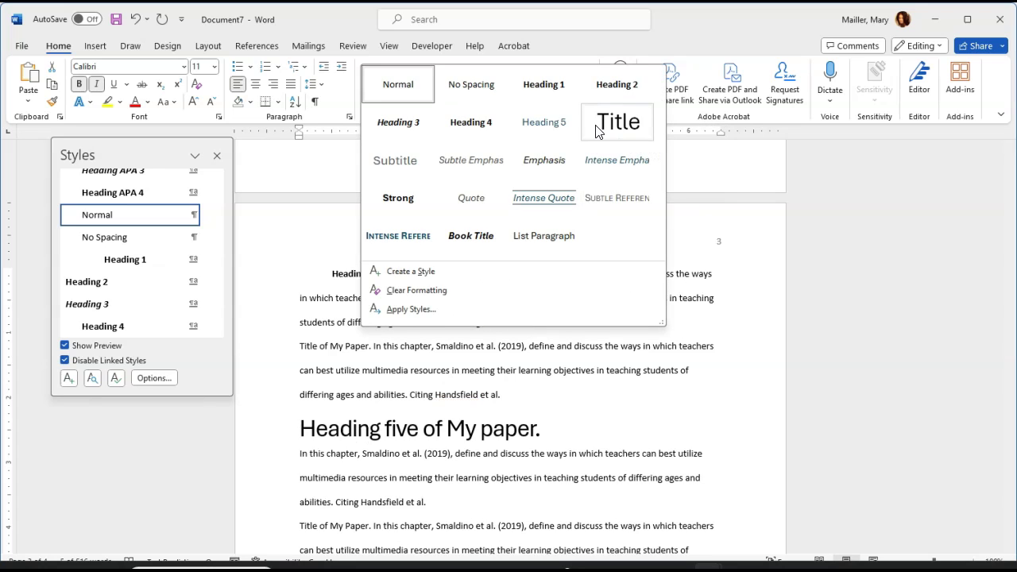
click(415, 273)
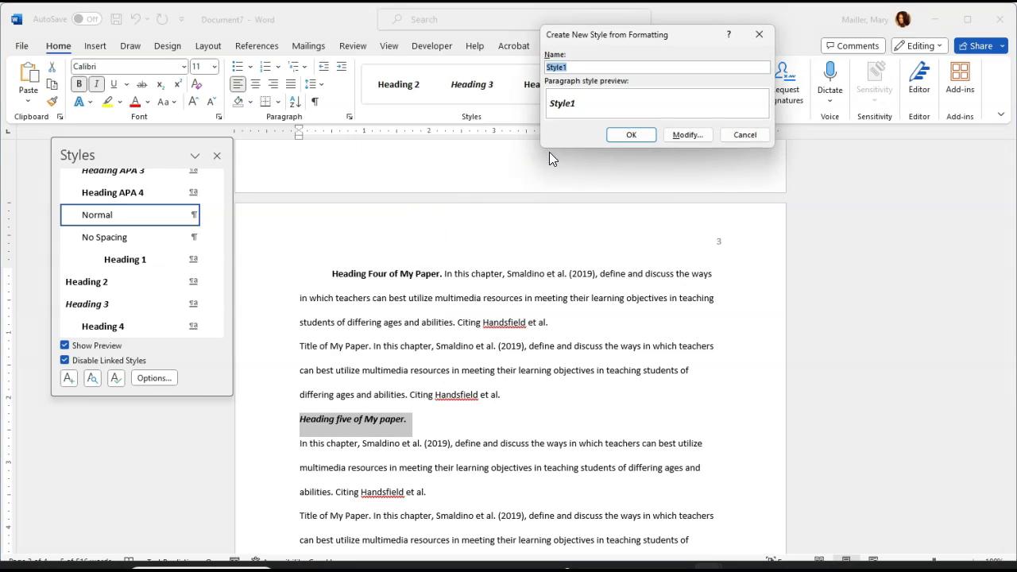
text(Heading 5 APA)
click(621, 135)
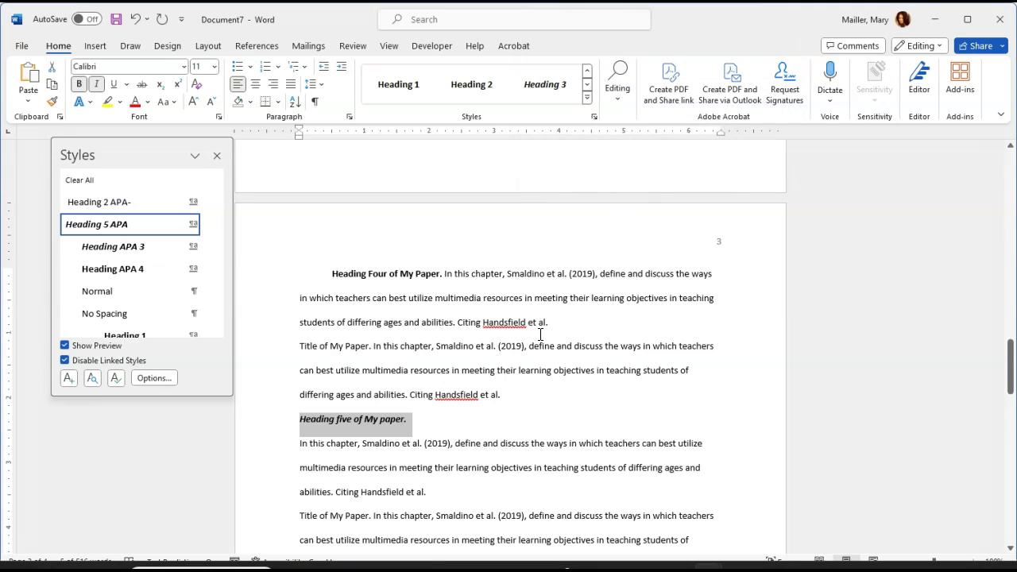
click(460, 443)
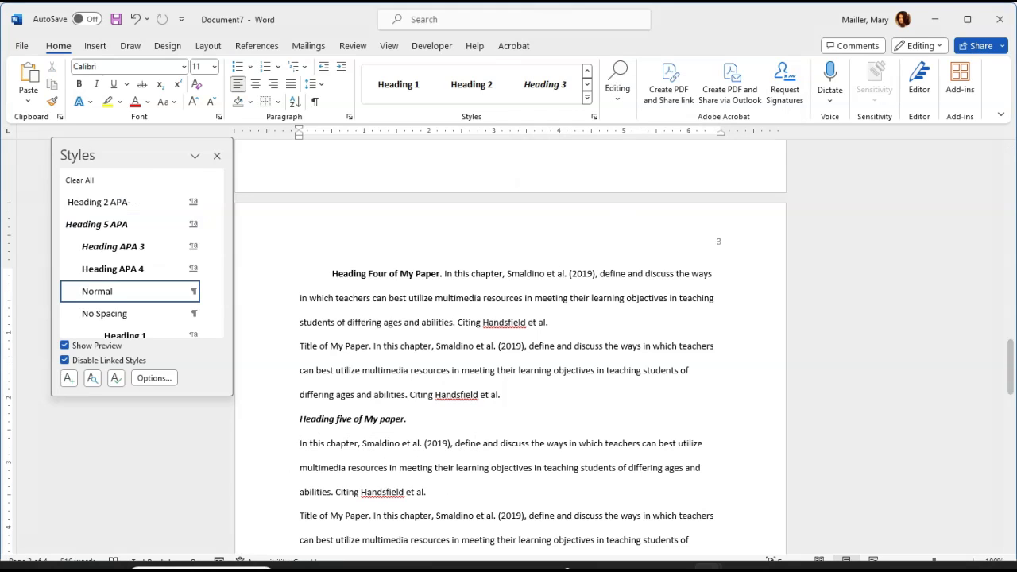
Join the next paragraph onto the Heading five line and make it non-bold, non-italic.
mouse_move(636, 569)
click(406, 418)
key(Delete)
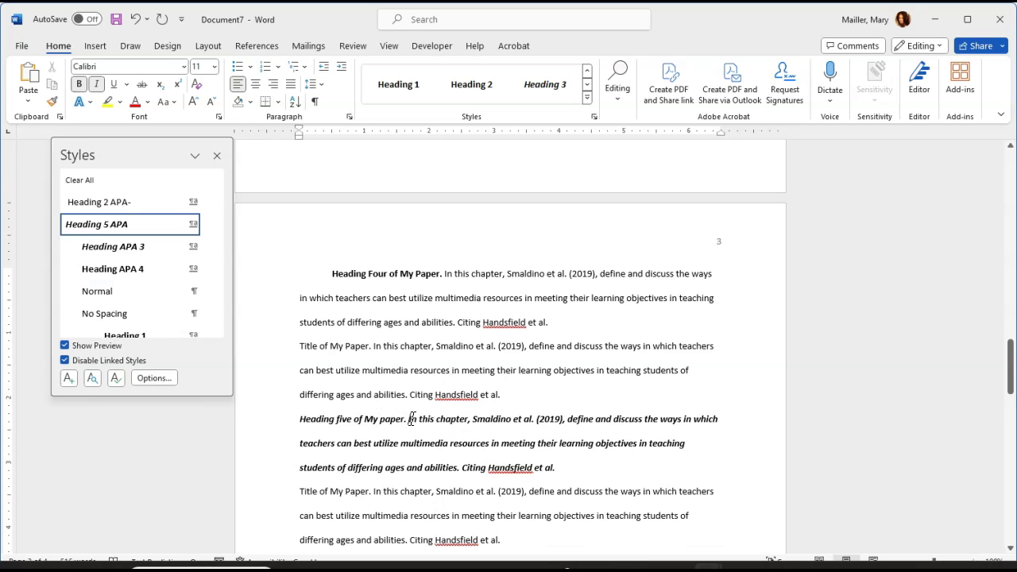
drag(407, 419, 513, 421)
drag(564, 470, 558, 469)
click(79, 83)
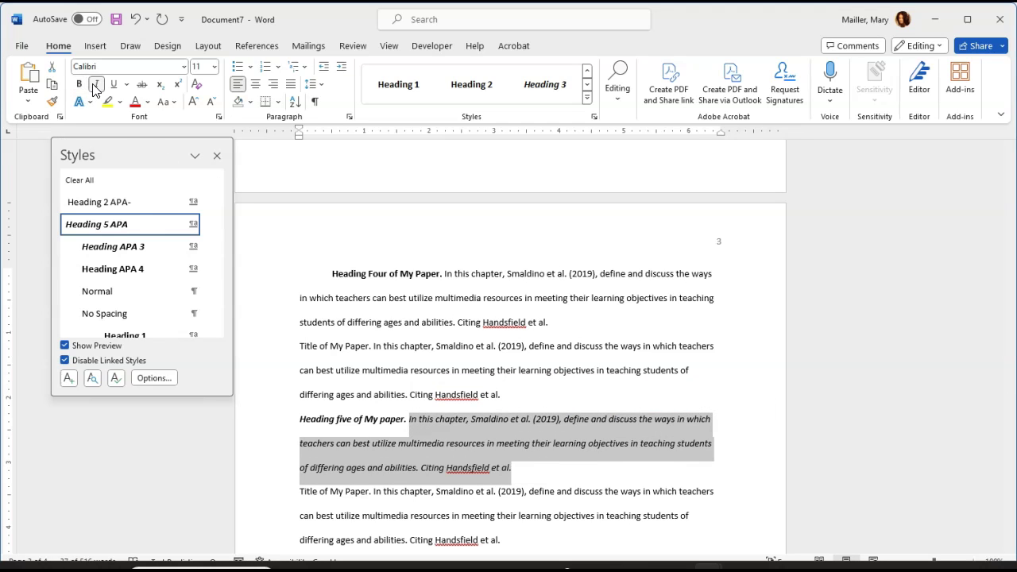
click(95, 83)
click(494, 468)
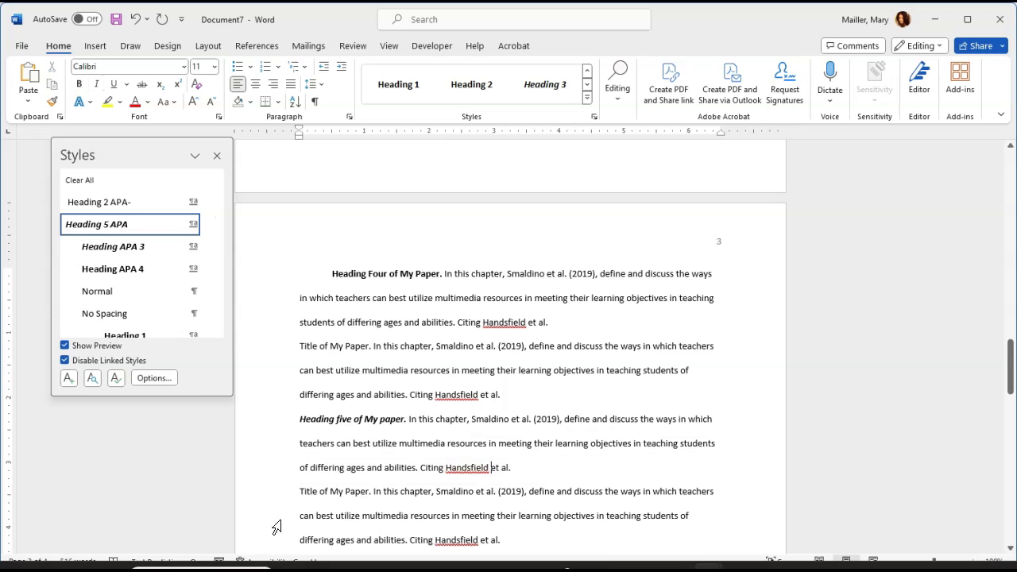
Join the 'Title of My Paper' paragraph onto it and remove its bold and italic.
click(298, 491)
key(BackSpace)
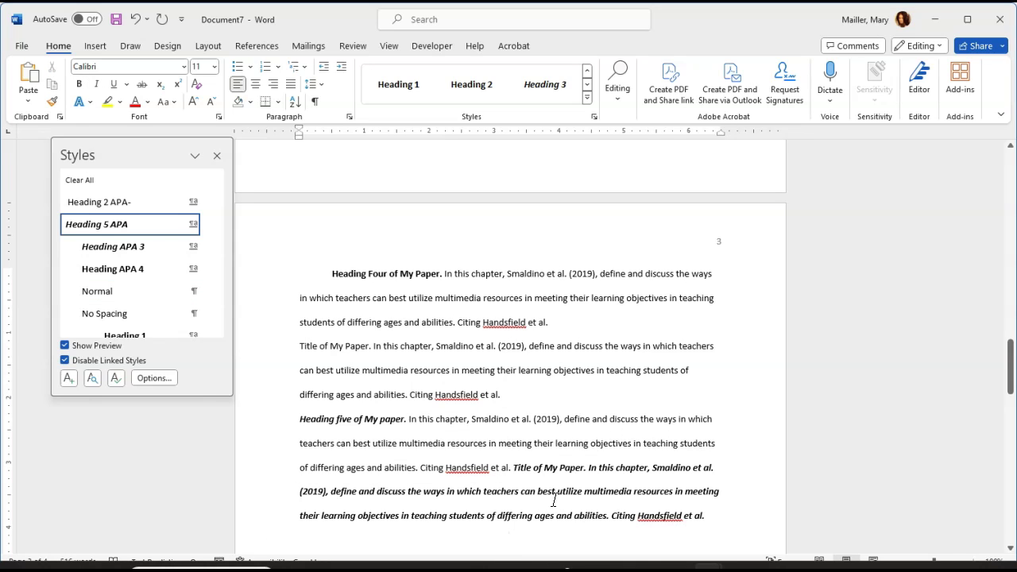
drag(513, 467, 707, 518)
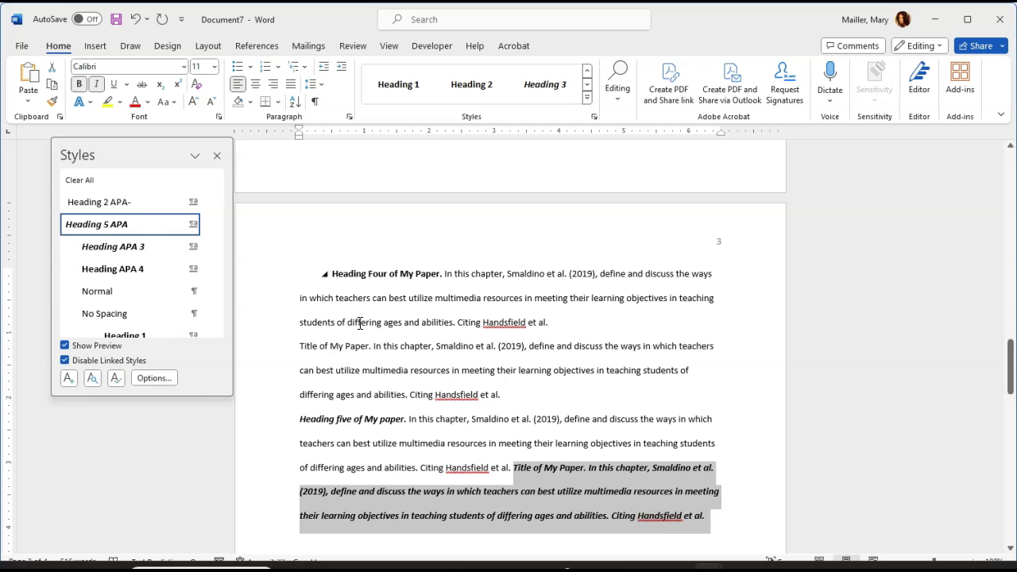
click(78, 83)
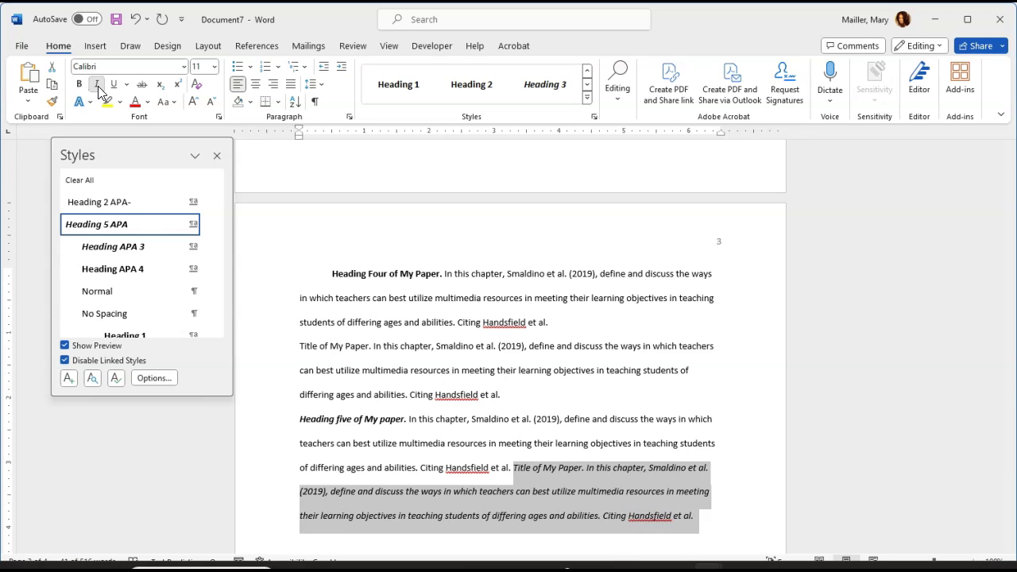
click(97, 83)
click(361, 439)
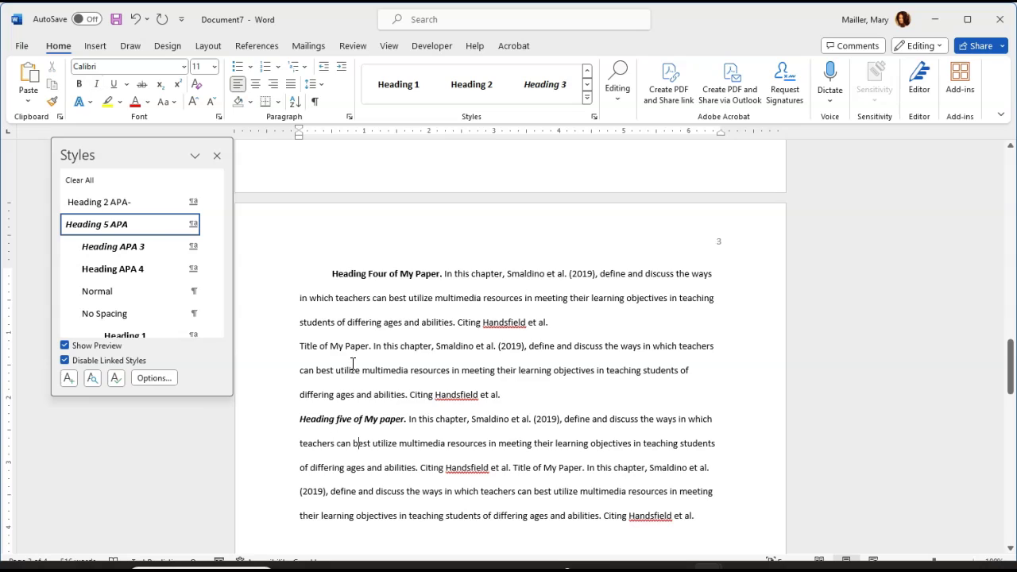
Indent the 'Heading five of My paper.' line with a Tab.
scroll(352, 363, up, 7)
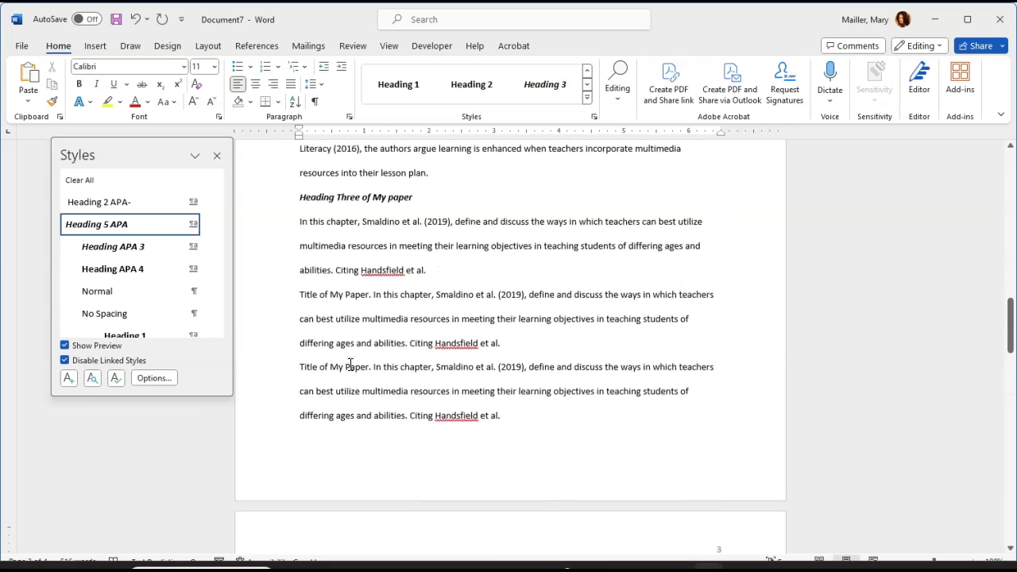
scroll(349, 354, up, 4)
scroll(351, 404, down, 3)
scroll(352, 404, down, 5)
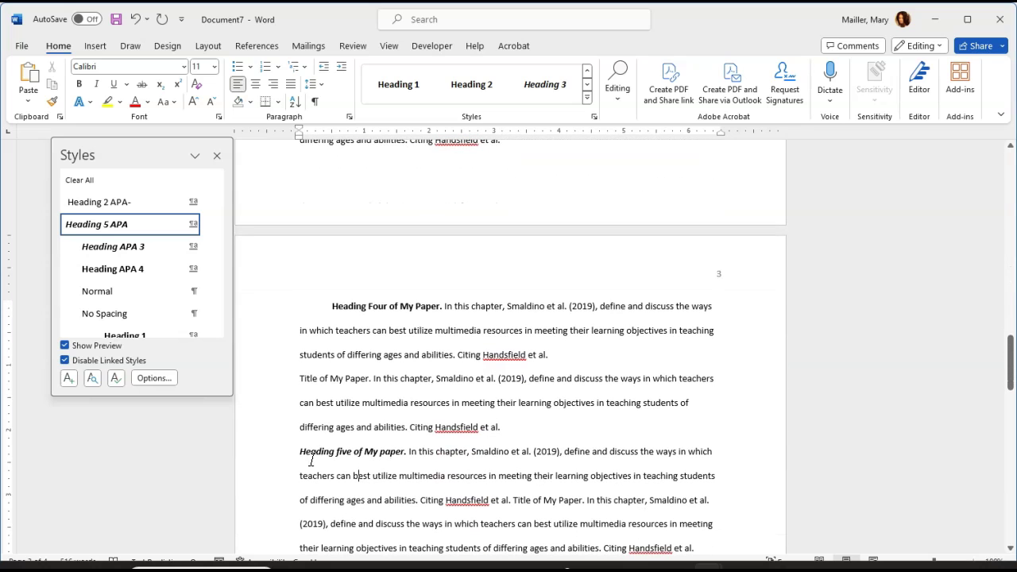
click(299, 452)
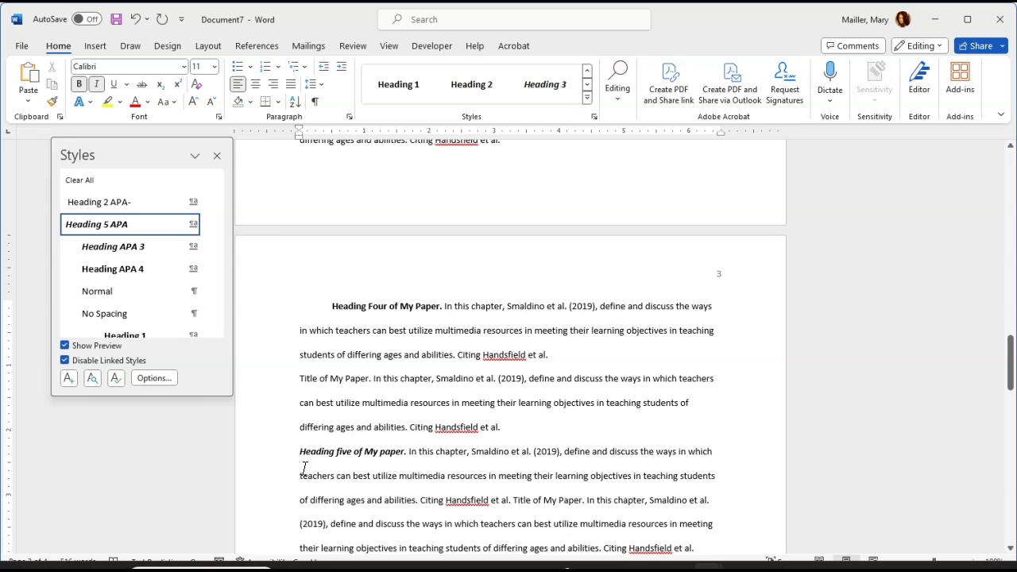
key(Tab)
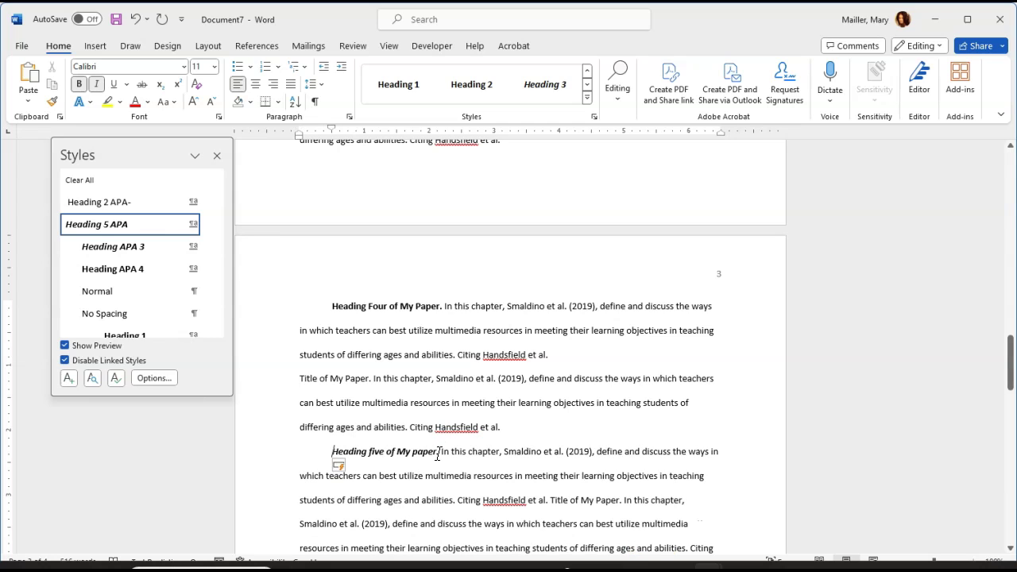
Update the Heading 5 APA style to match the indented heading.
drag(438, 454, 332, 454)
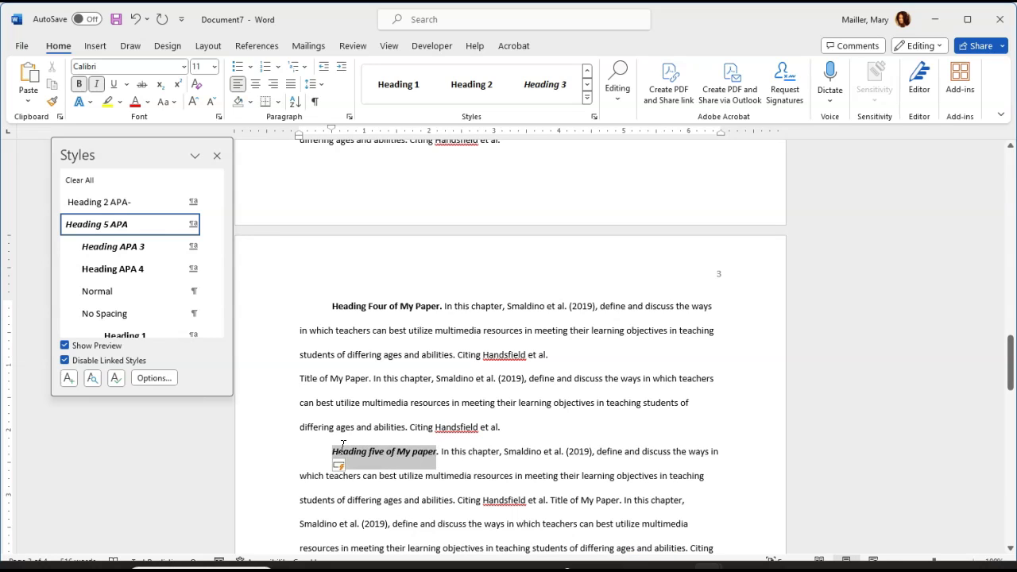
click(587, 98)
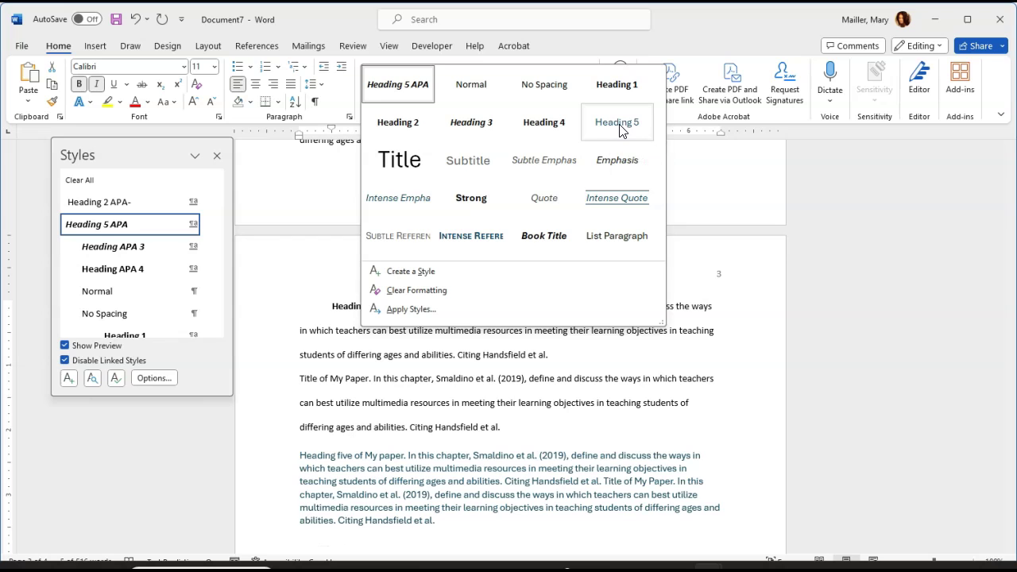
right_click(416, 105)
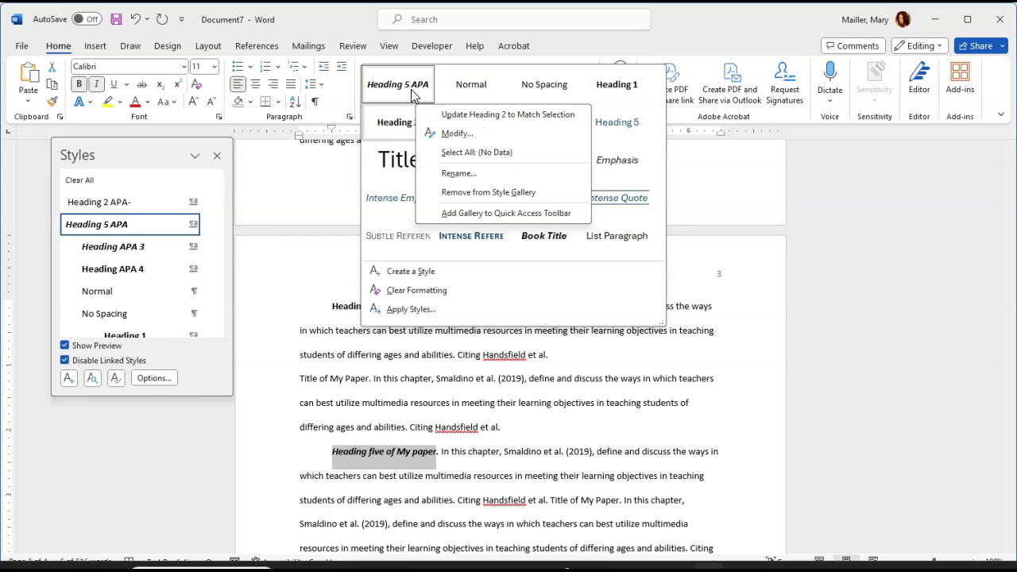
right_click(411, 89)
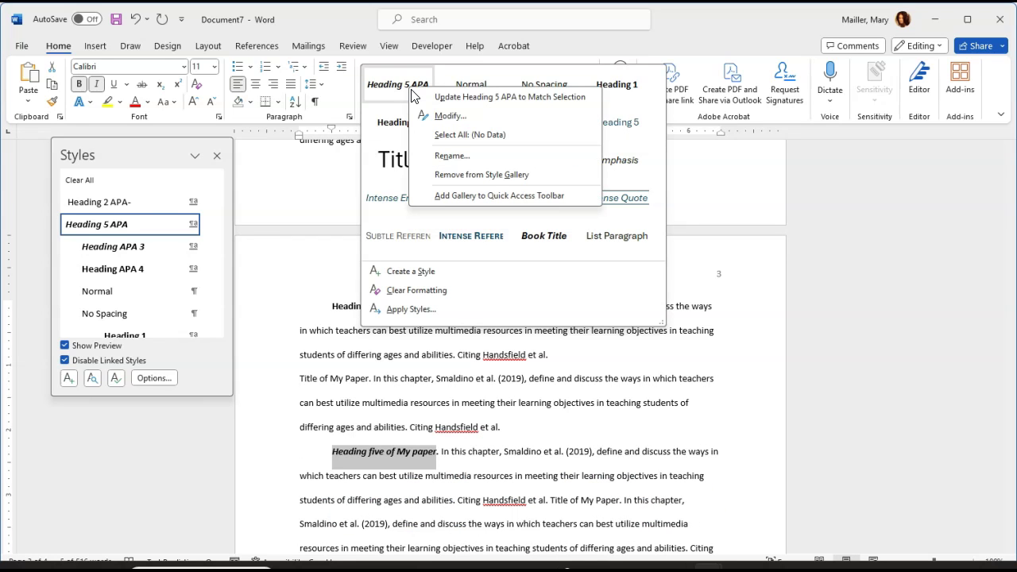
click(461, 99)
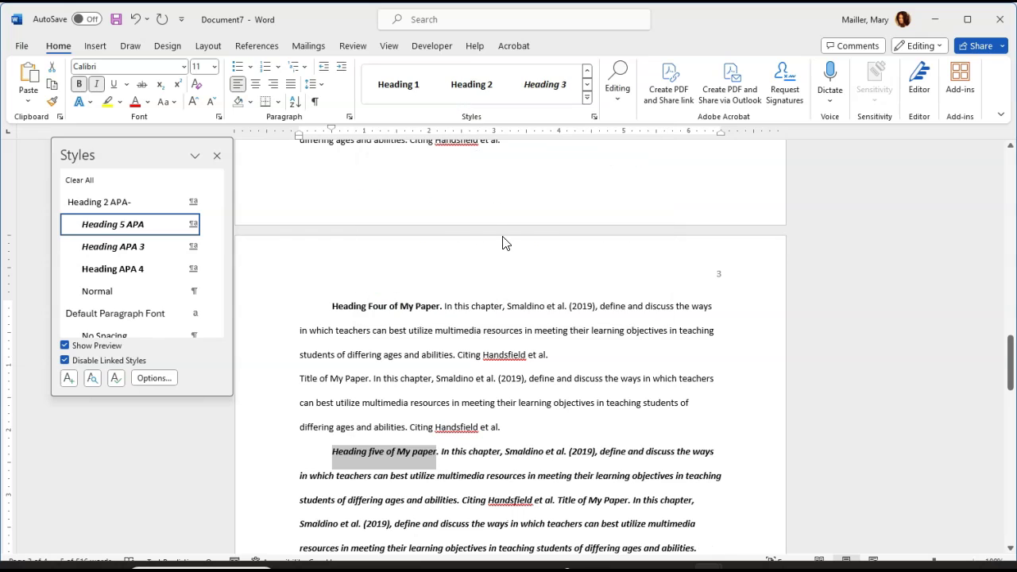
click(492, 438)
Make the body text after the Heading five heading regular, non-italic.
scroll(477, 413, down, 3)
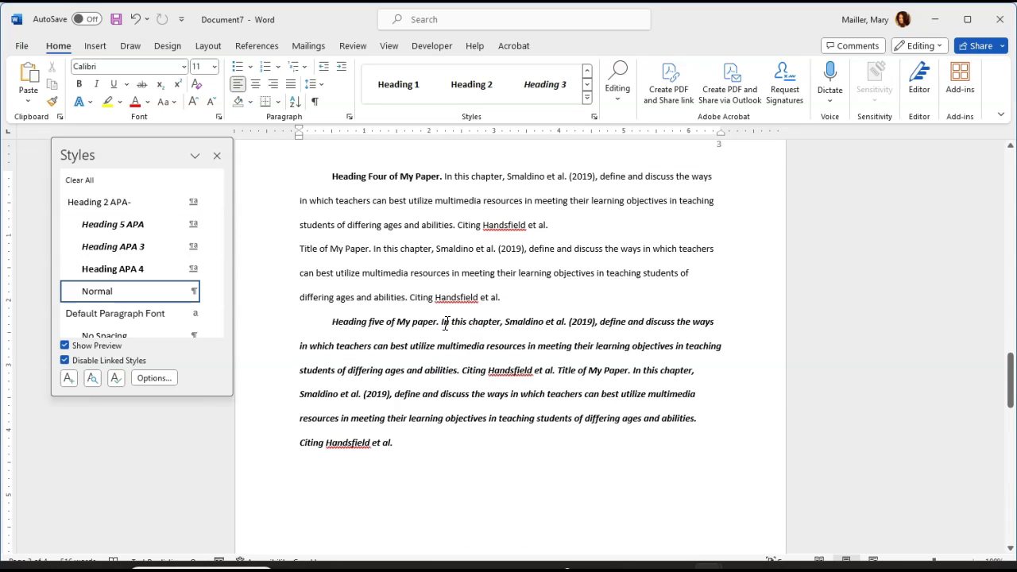
drag(442, 321, 589, 456)
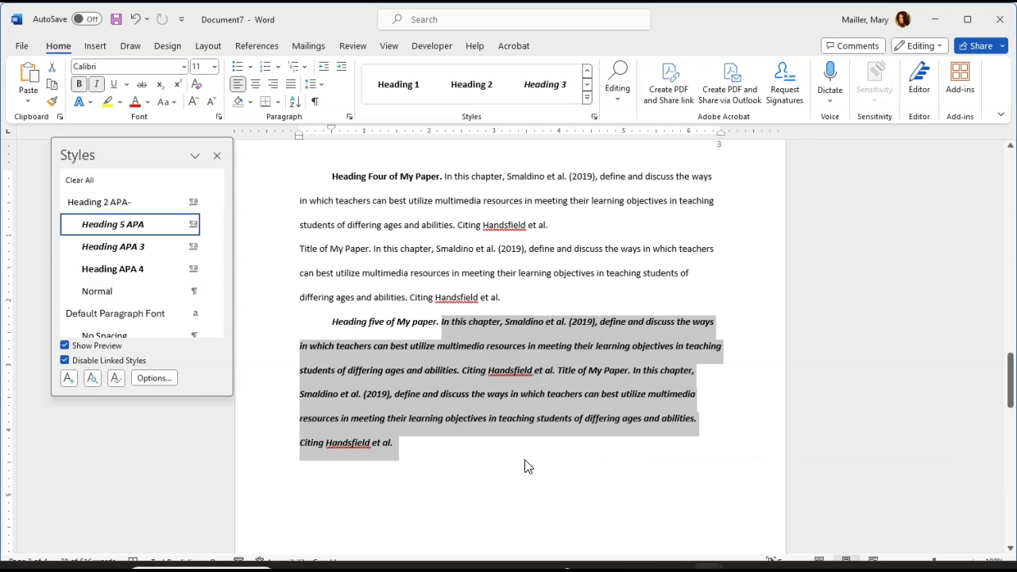
text(b)
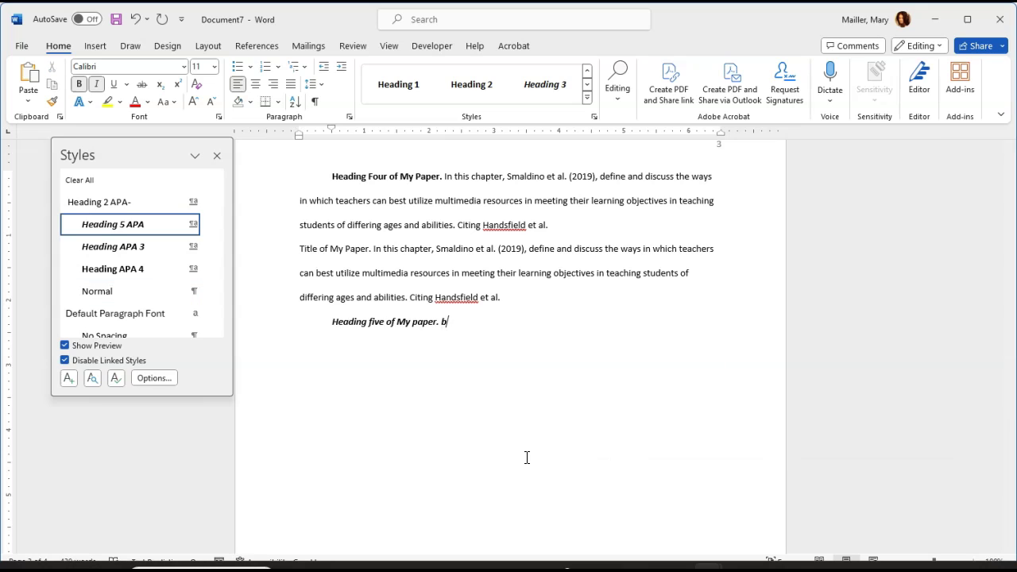
key(ctrl+z)
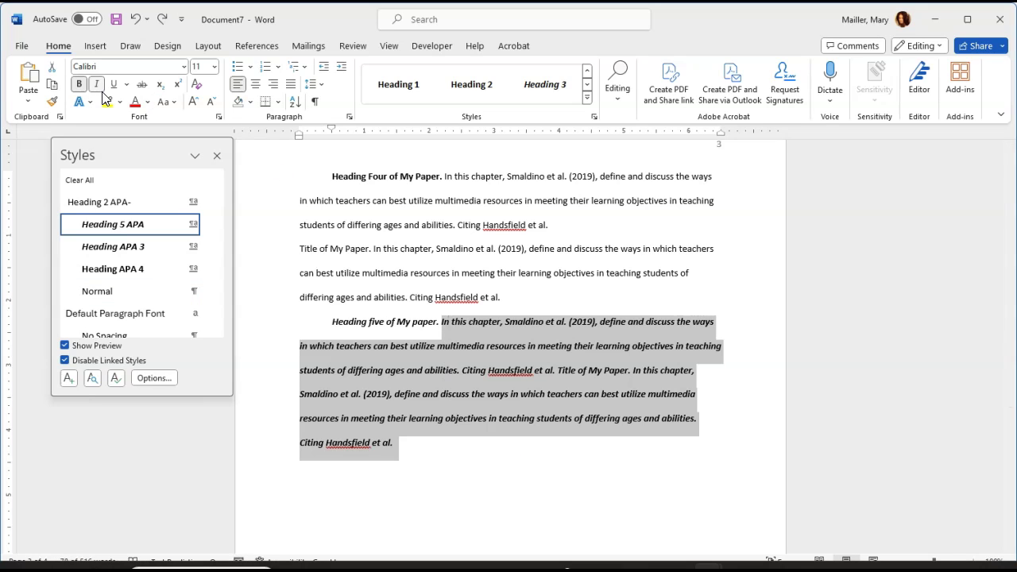
click(78, 85)
click(97, 84)
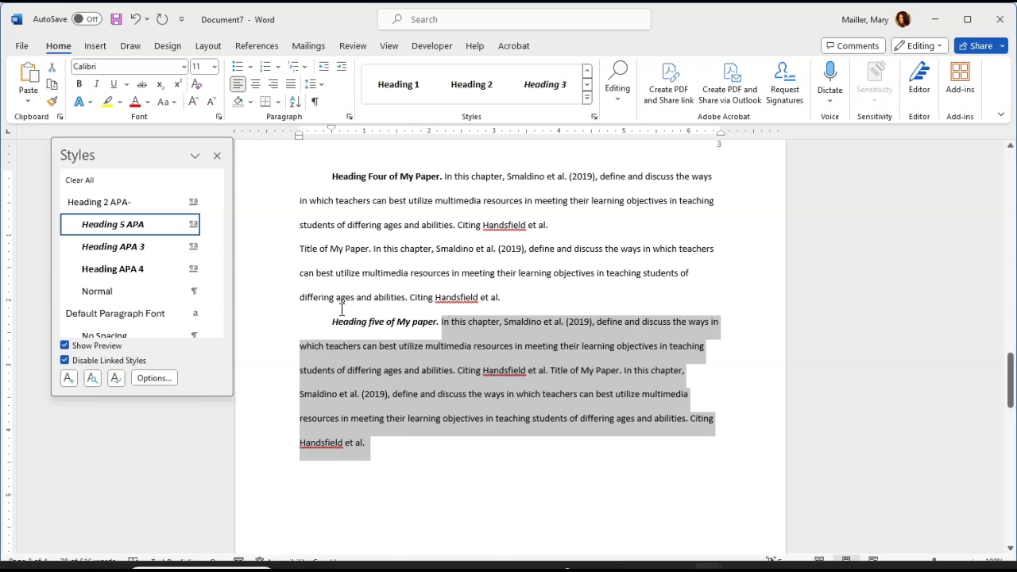
click(423, 419)
scroll(514, 198, up, 3)
scroll(427, 307, up, 3)
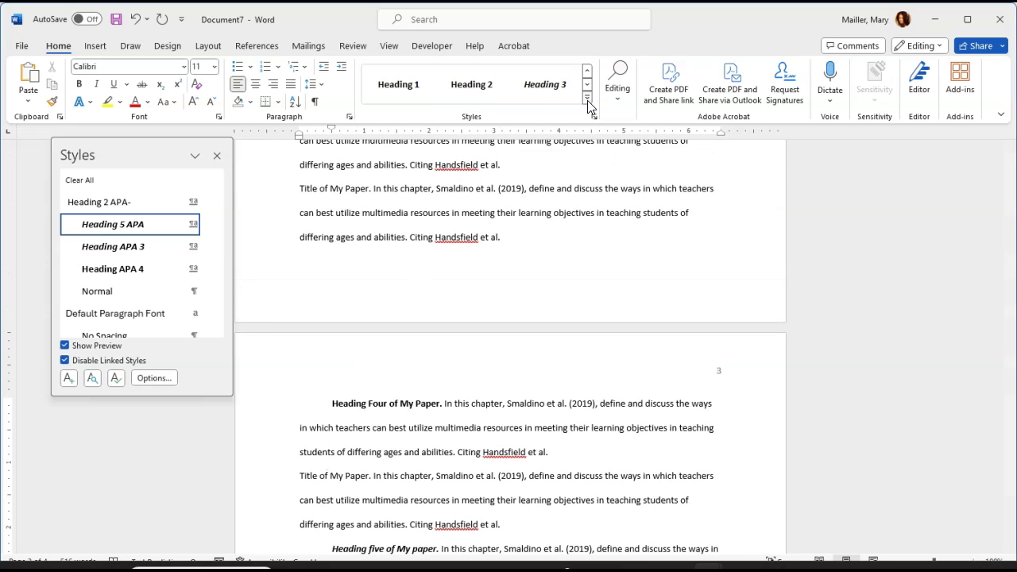
scroll(476, 199, up, 1)
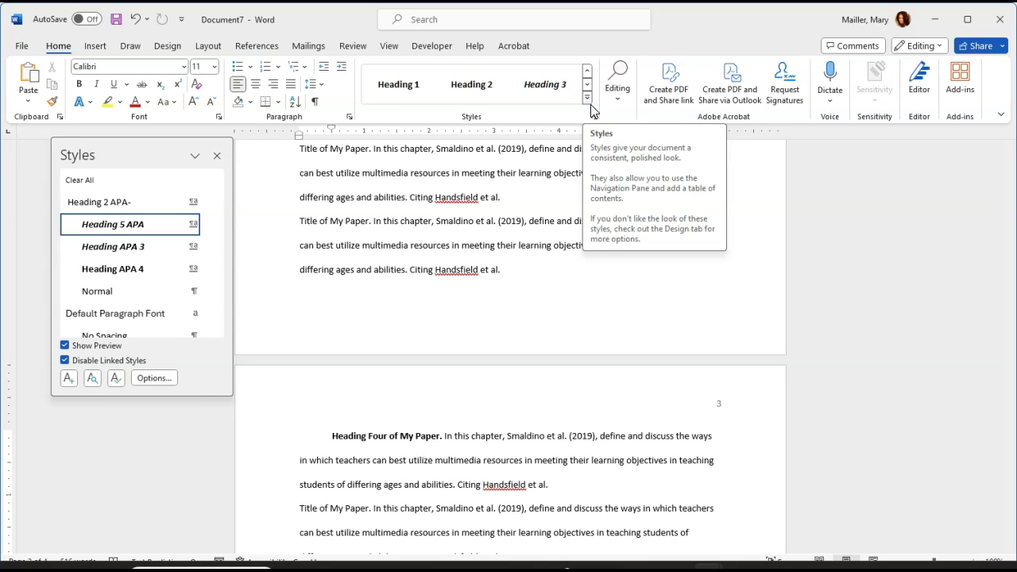
Save the current heading formatting from the Design gallery as a new style set named 'APA Style Set'.
click(169, 45)
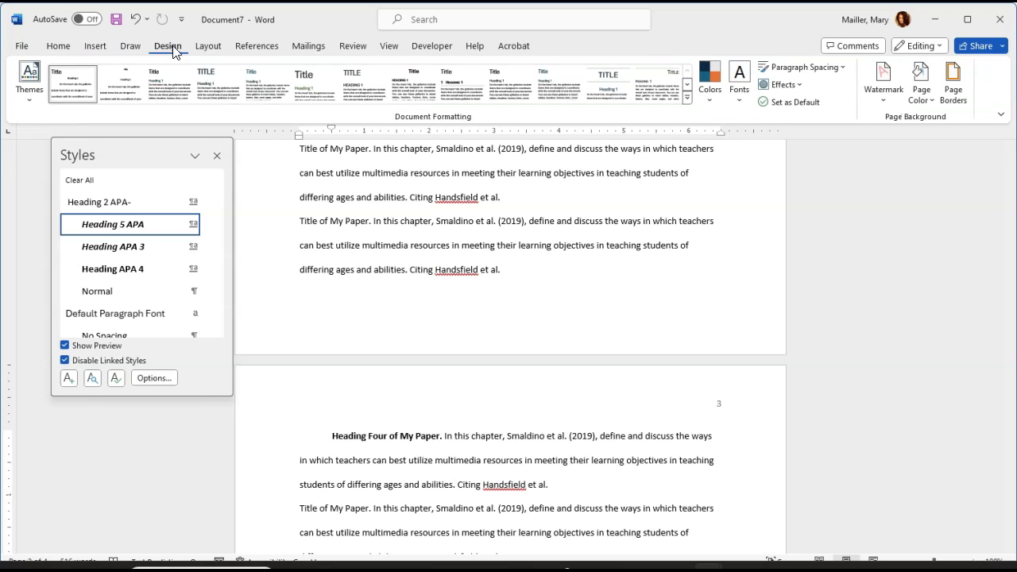
click(688, 99)
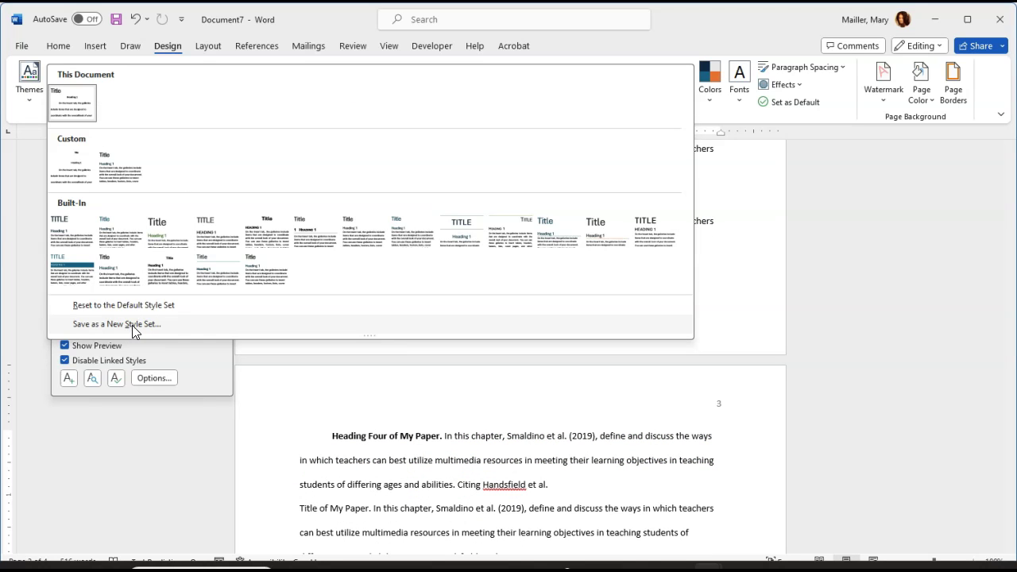
click(132, 325)
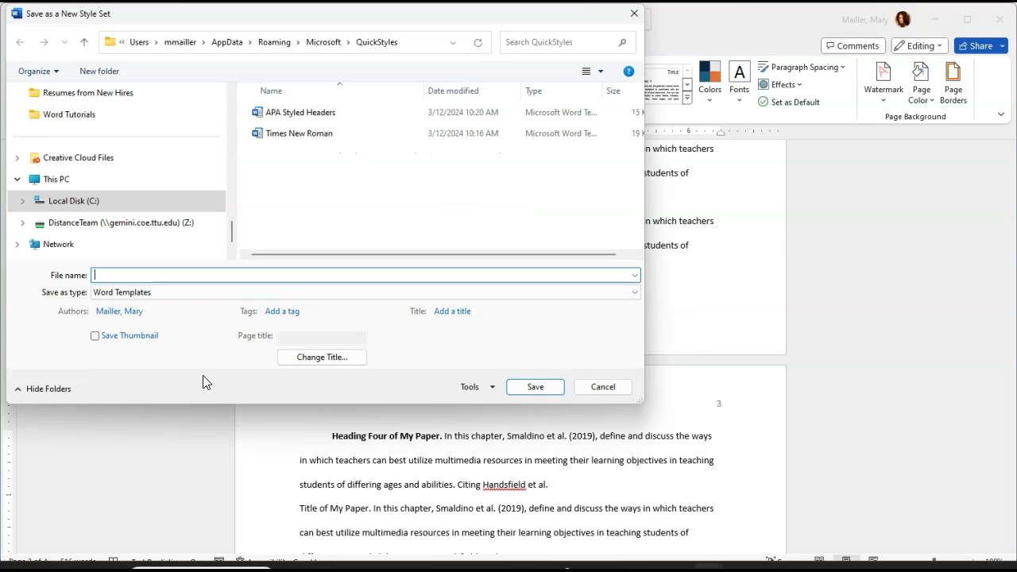
text(APA)
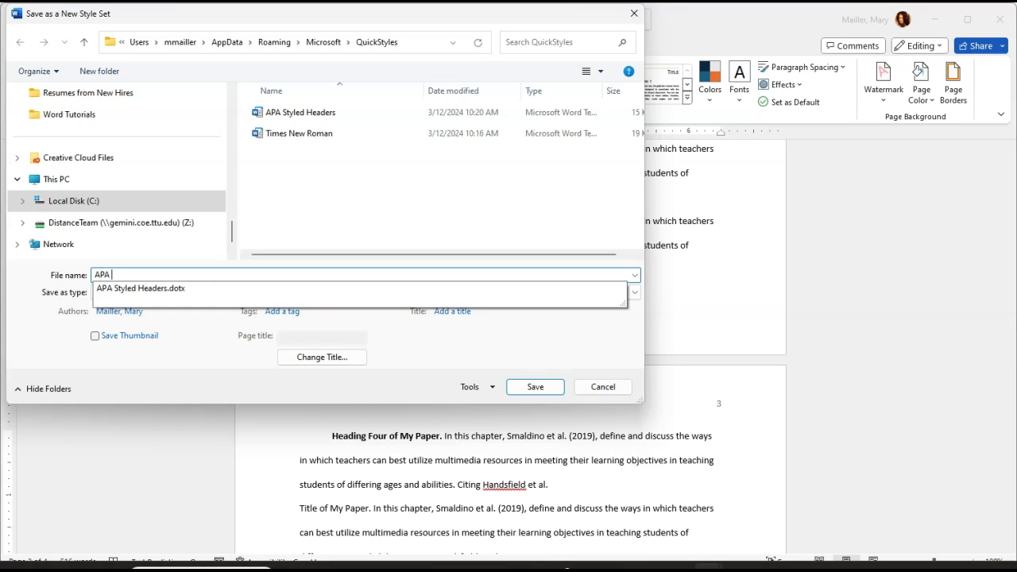
text( Style H)
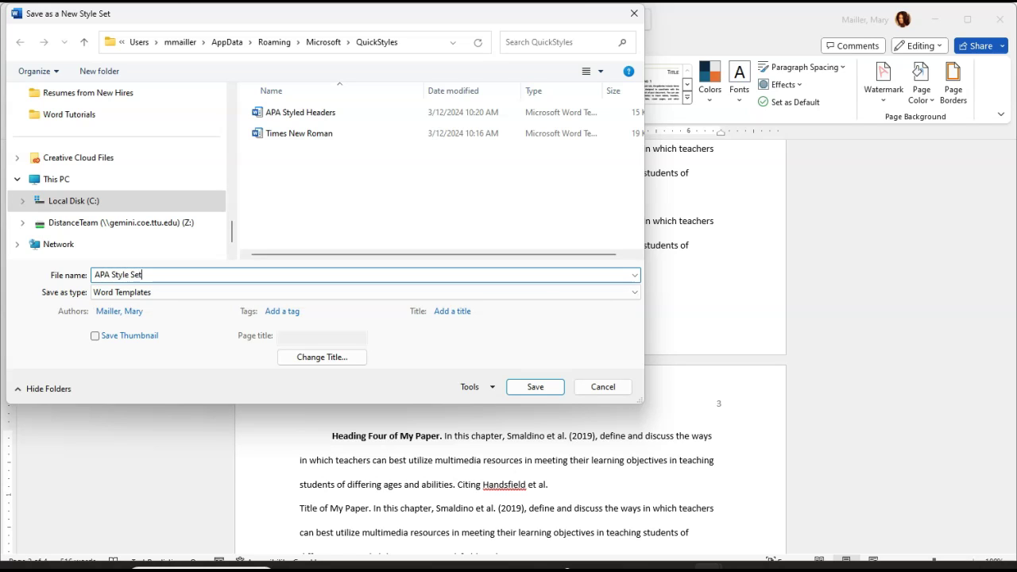
click(555, 392)
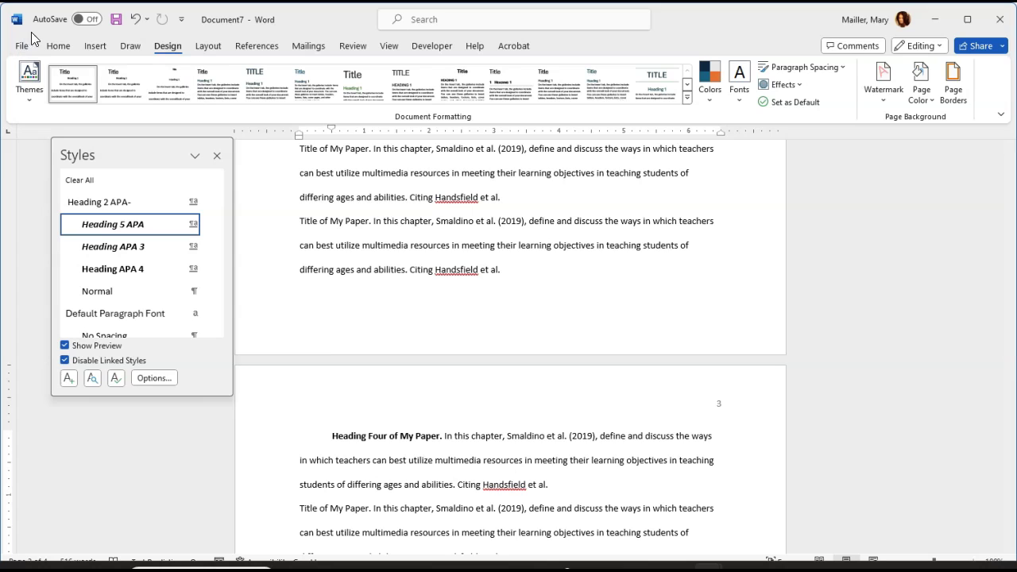
Save the paper to OneDrive under the name 'Title to My Paper Exaplem'.
click(116, 19)
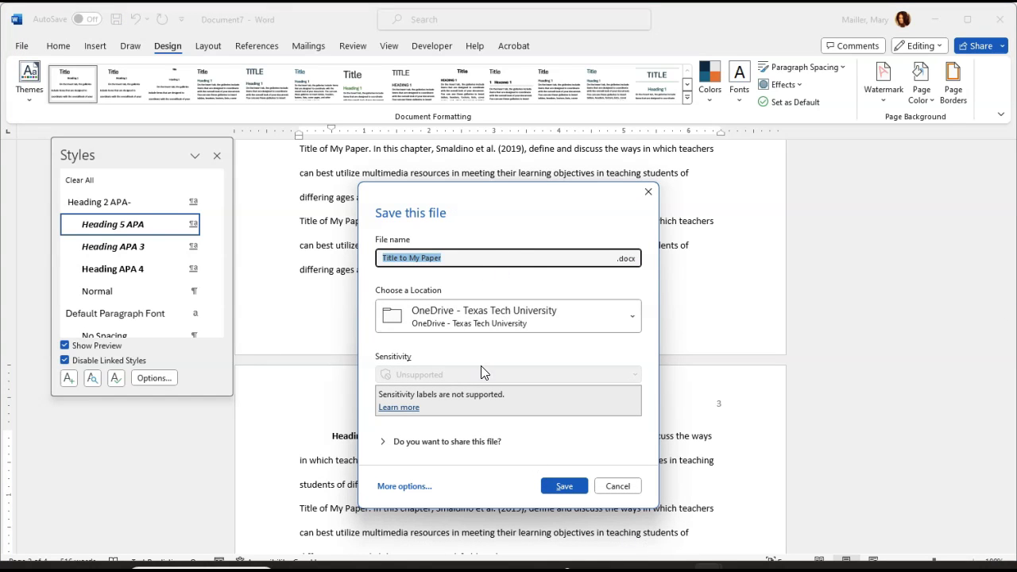
click(478, 260)
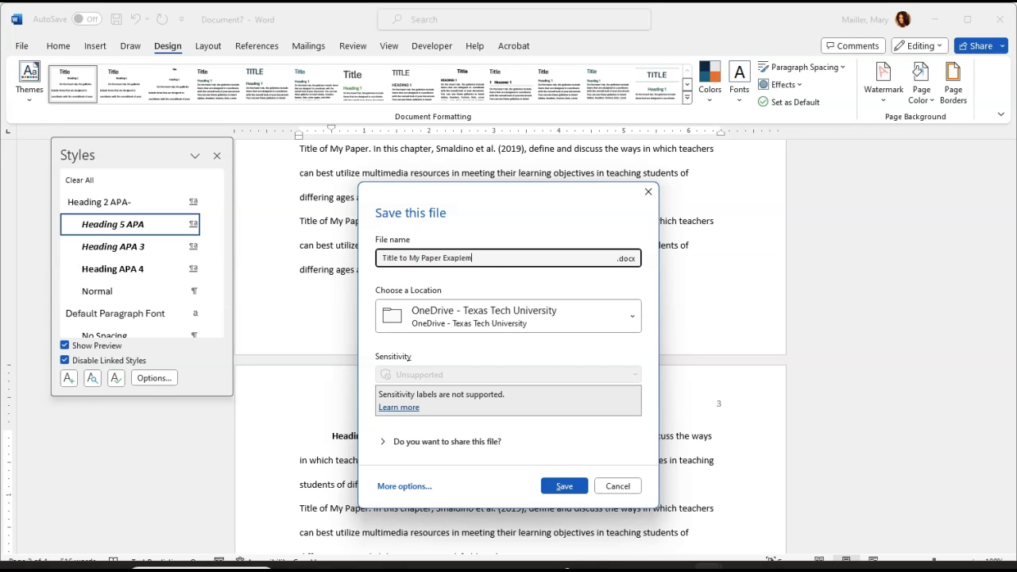
click(564, 486)
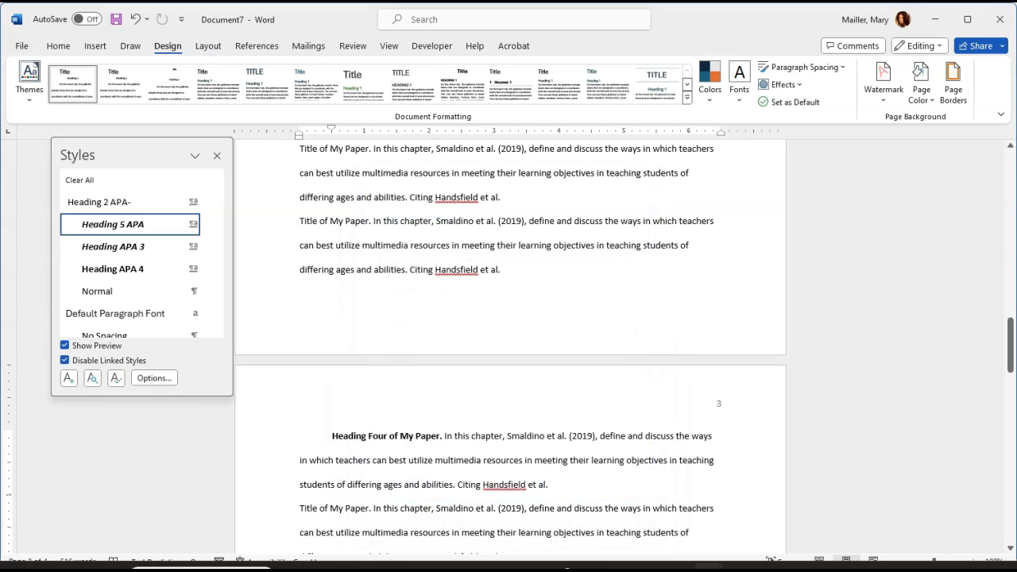
click(22, 47)
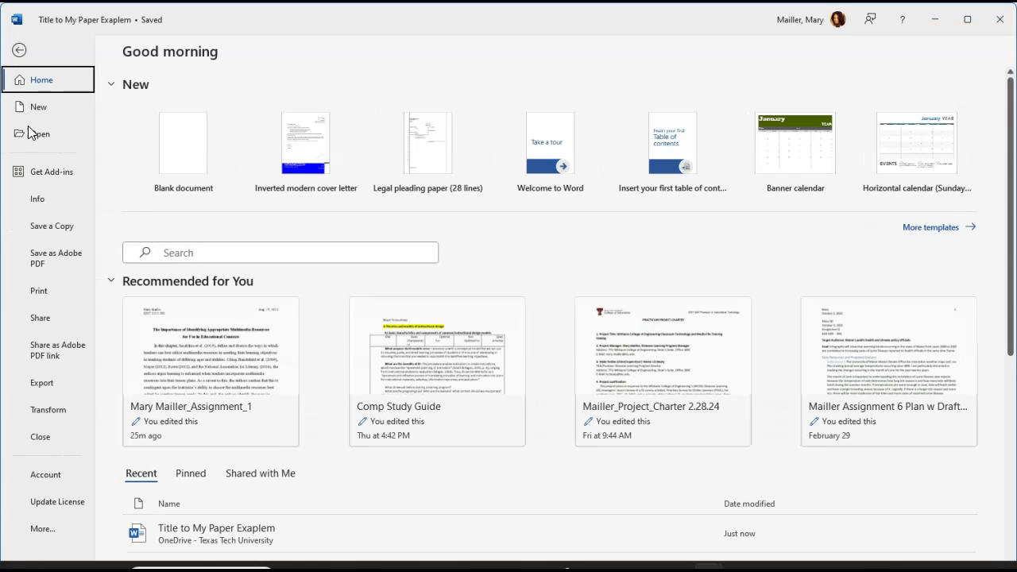
Close the saved paper, create a new blank document, and maximize its window.
click(50, 433)
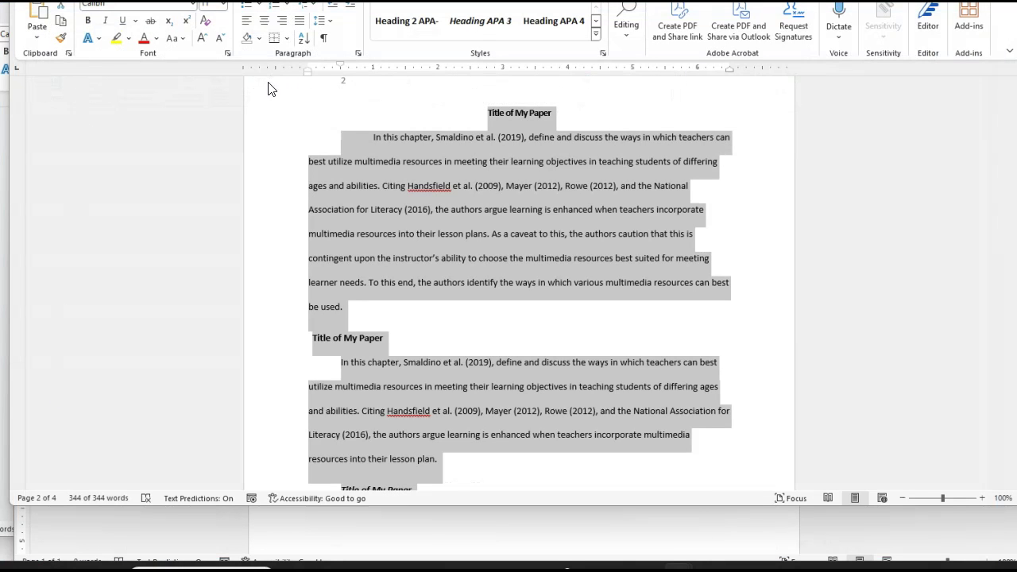
right_click(107, 121)
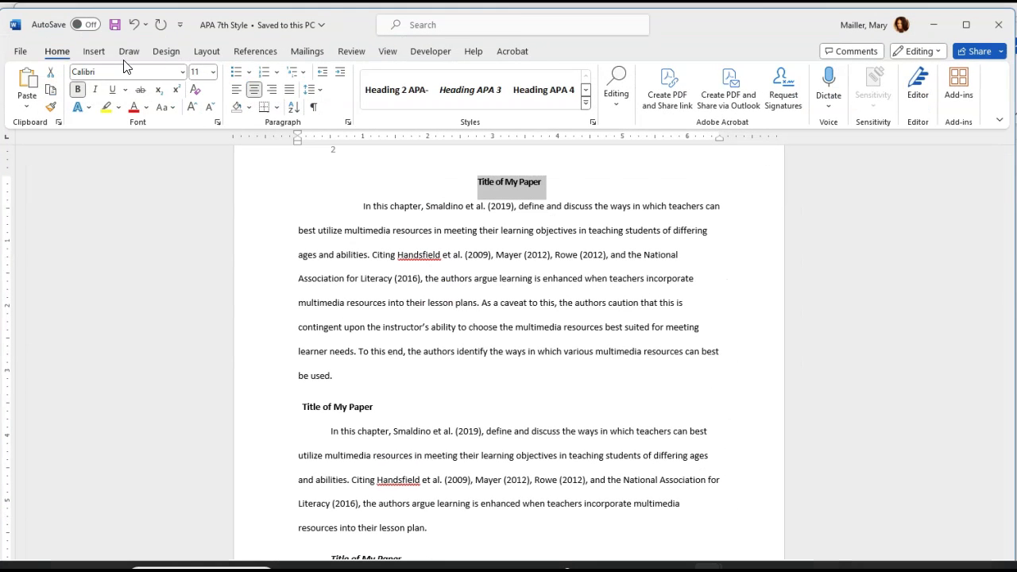
click(23, 52)
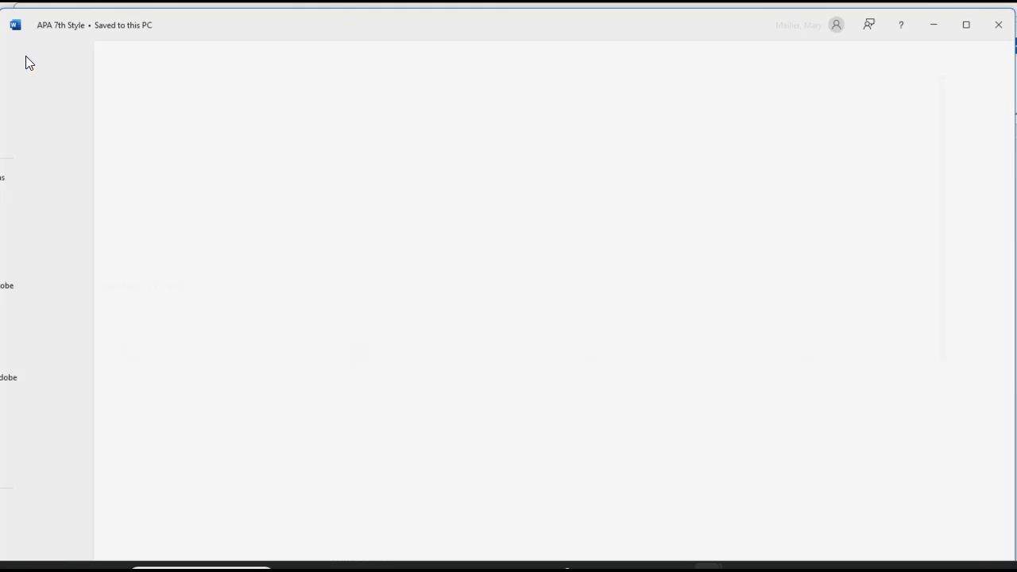
click(32, 139)
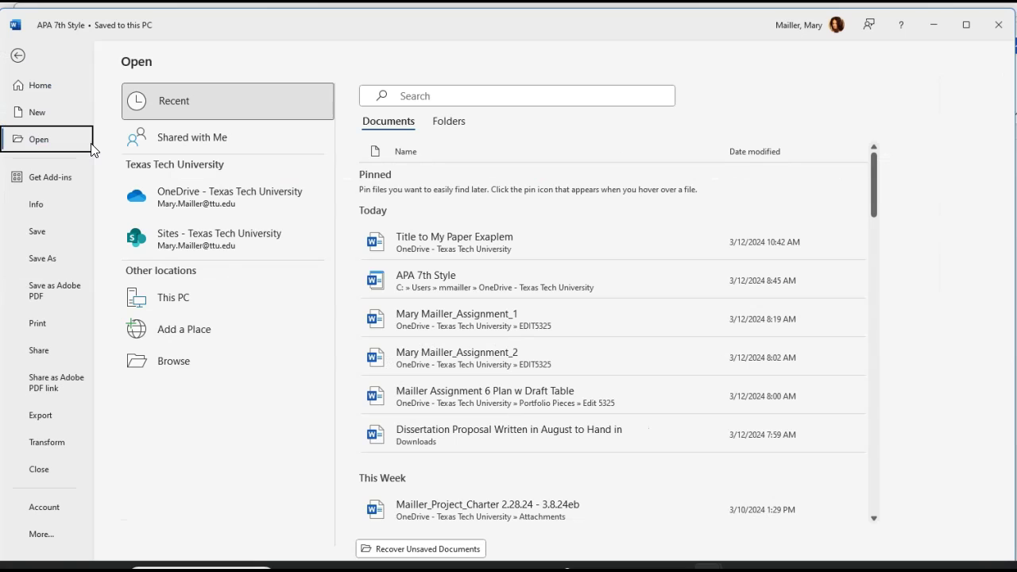
click(49, 115)
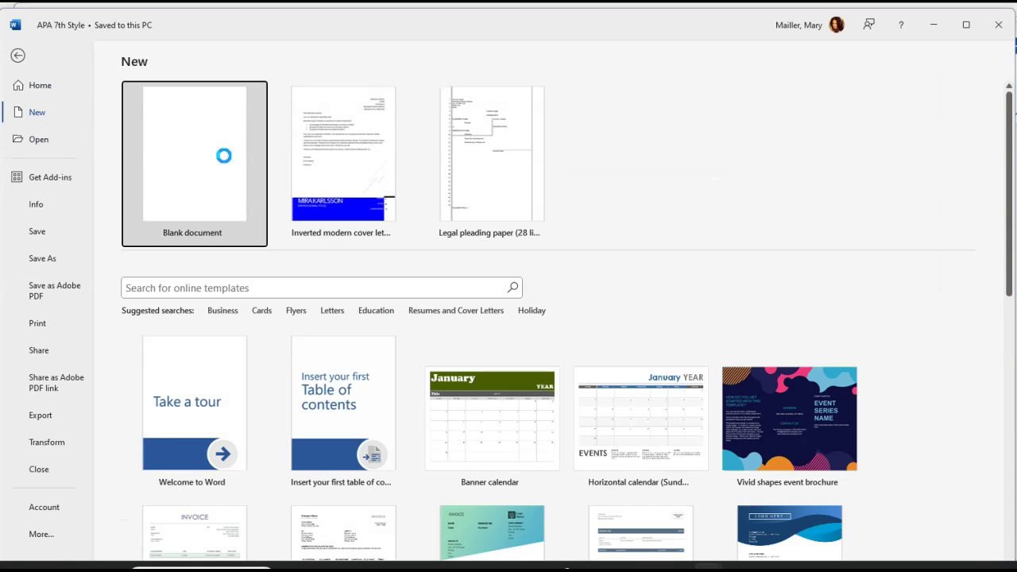
click(240, 168)
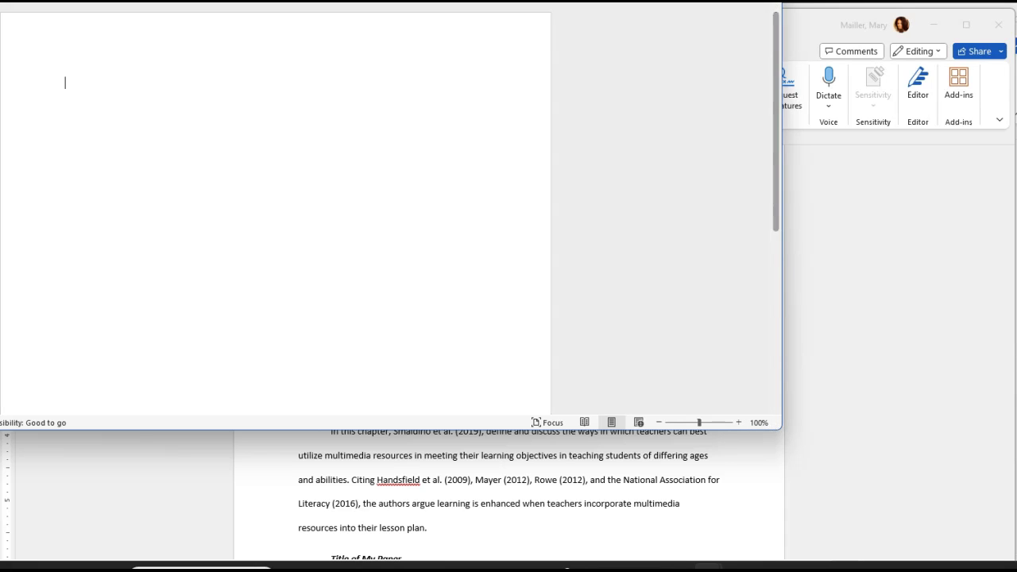
drag(781, 429, 991, 561)
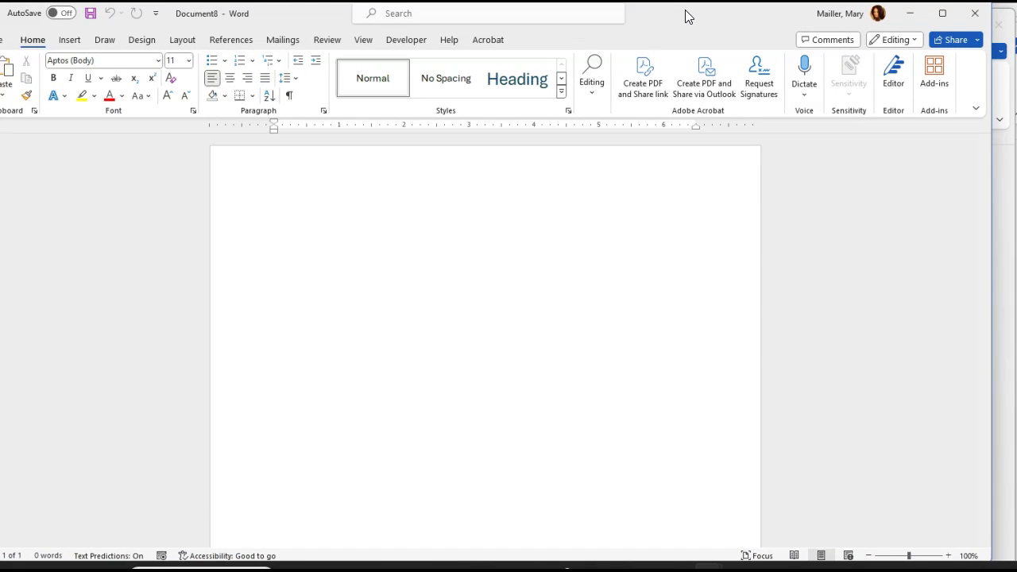
click(561, 91)
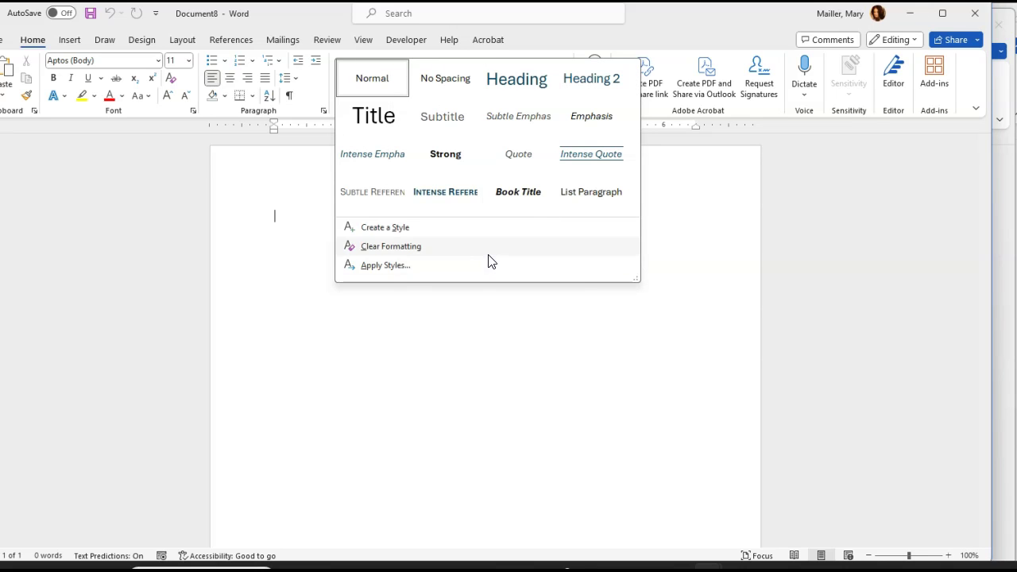
Apply the custom 'APA Styled Headers' style set to Document8 from the Design tab gallery.
click(741, 221)
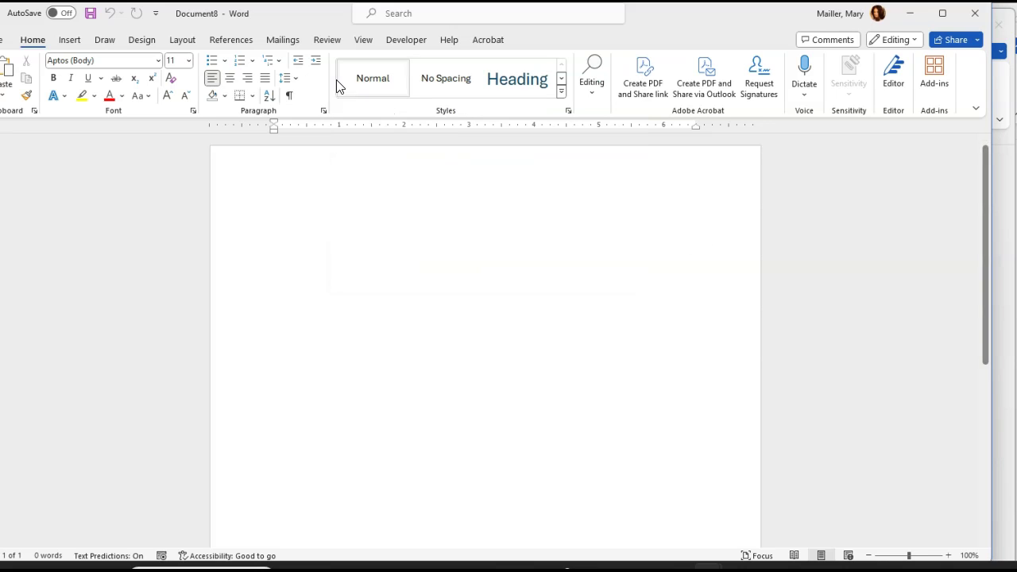
click(143, 42)
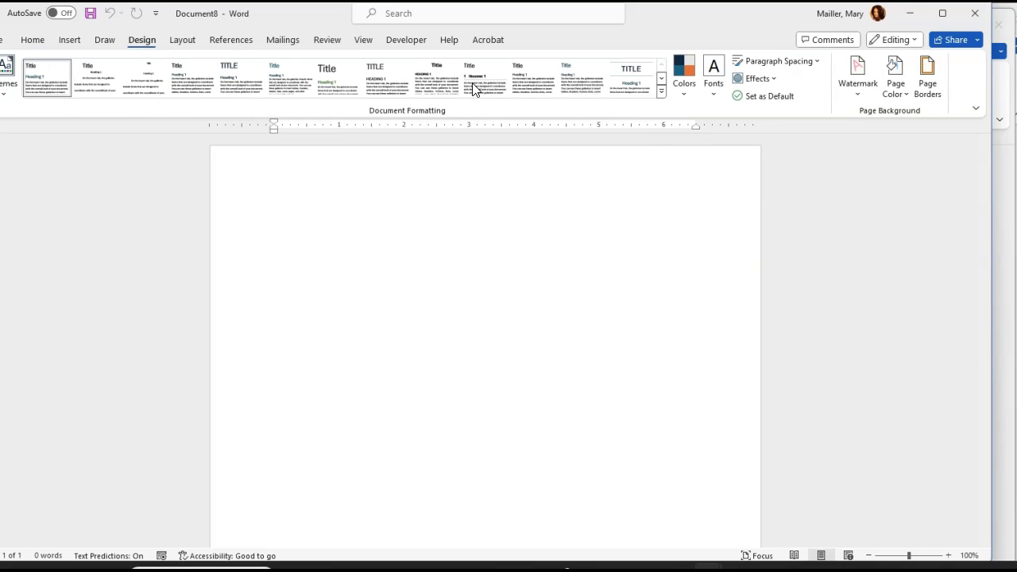
click(662, 93)
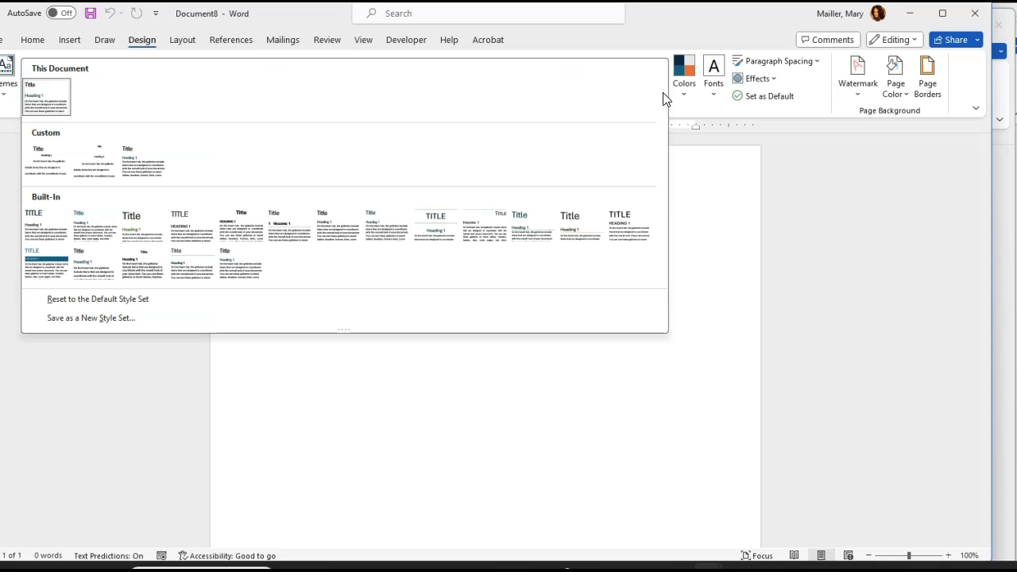
click(94, 162)
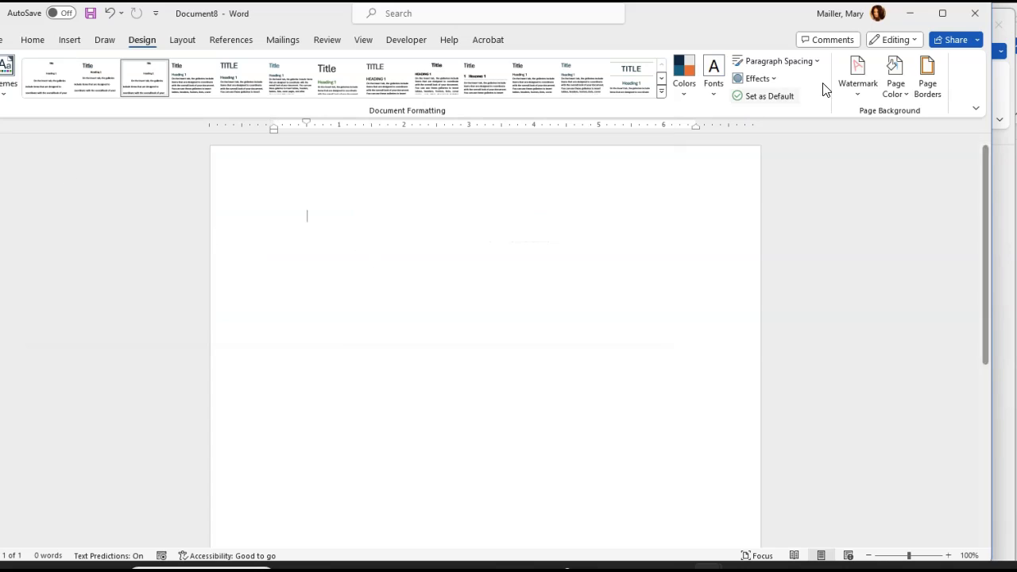
Confirm the Home Styles gallery lists Heading 2 APA-, Heading APA 3 and Heading APA 4.
click(33, 40)
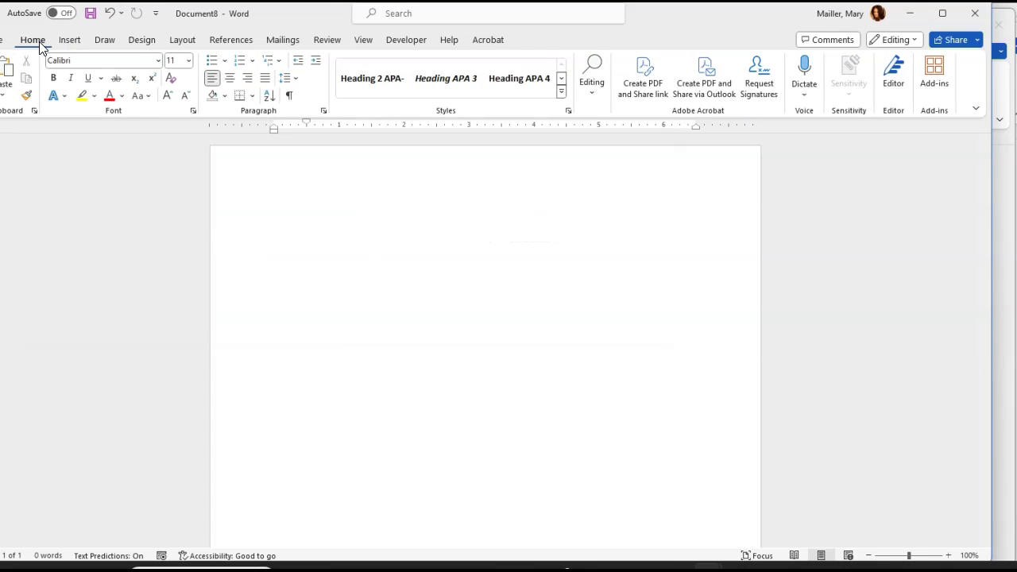
click(561, 91)
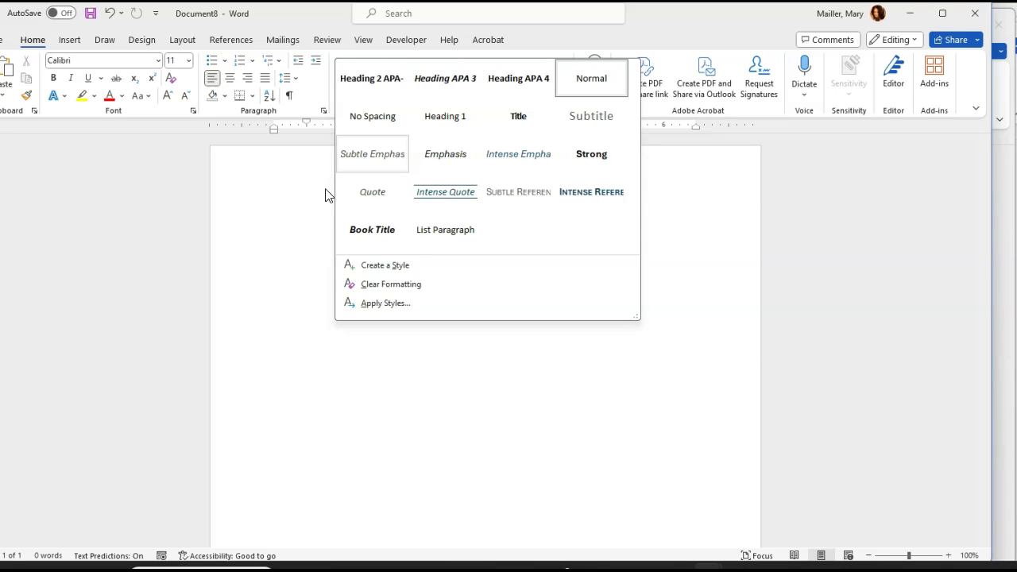
click(118, 462)
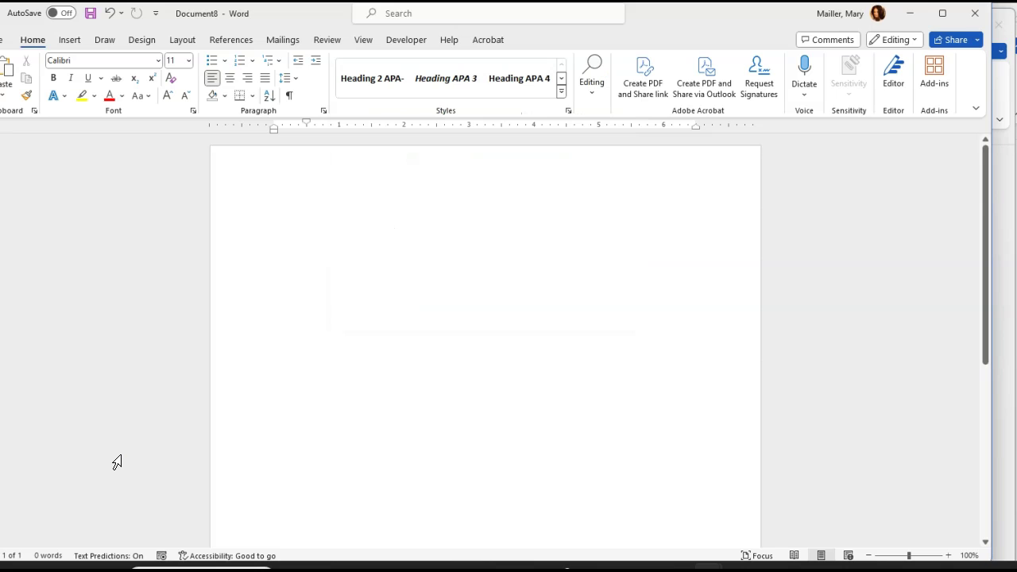